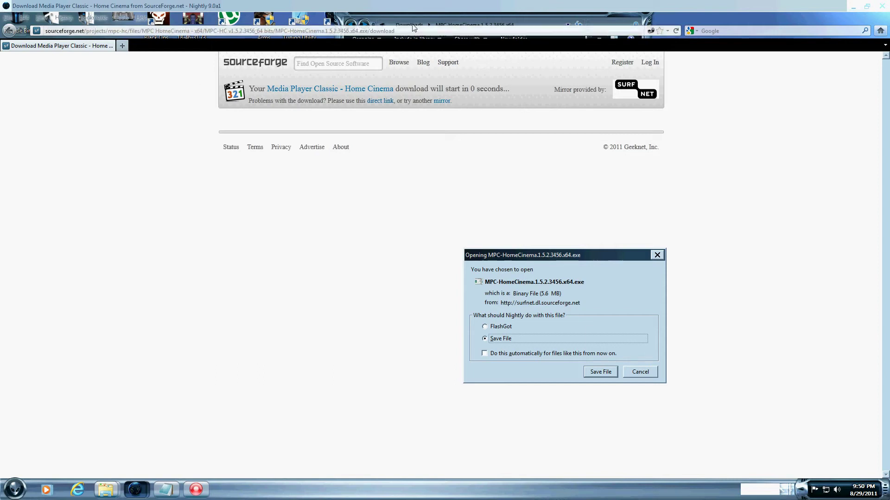
# Copy the full address of the Media Player Classic - Home Cinema download page on SourceForge
pyautogui.click(394, 31)
pyautogui.rightClick(396, 32)
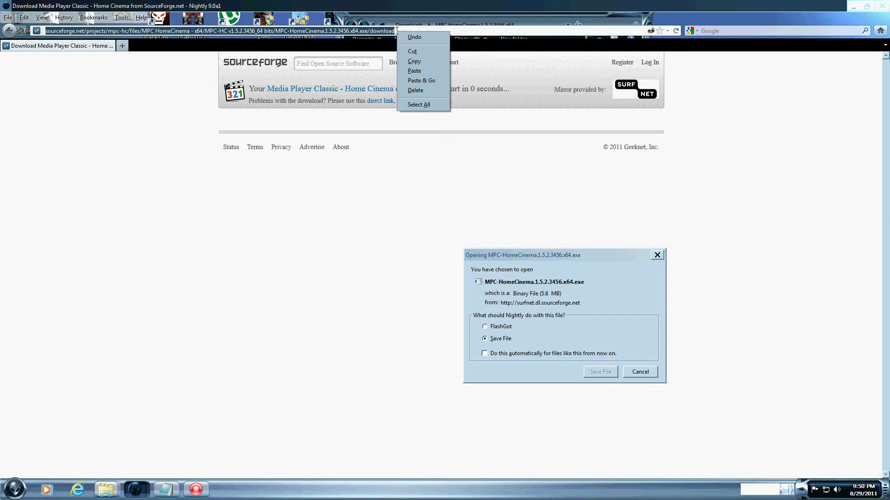
pyautogui.click(410, 62)
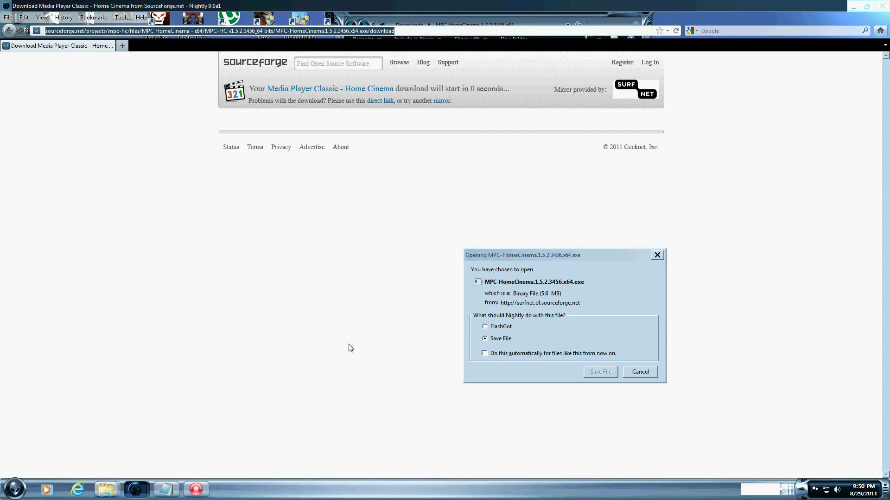
# Switch to the untitled Notepad document, replace its .zip download link with the copied .exe link, and minimize it
pyautogui.click(166, 489)
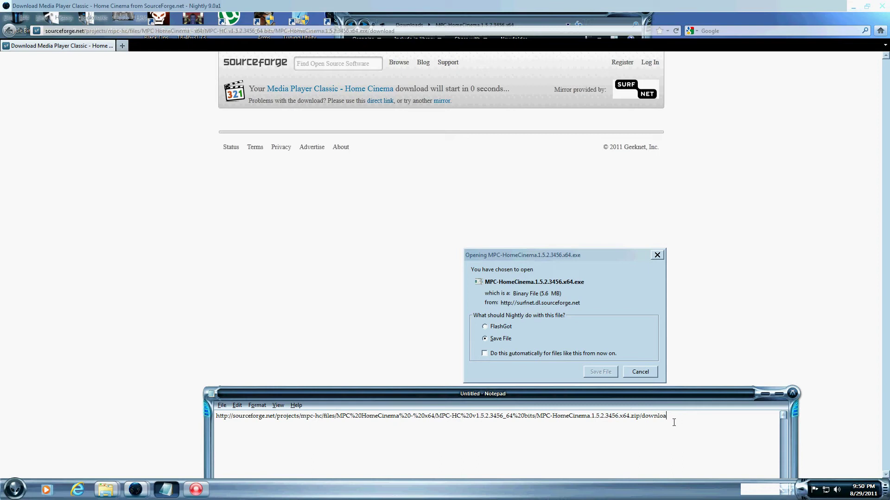
pyautogui.press('BackSpace')
pyautogui.press('BackSpace')
pyautogui.press('BackSpace')
pyautogui.press('BackSpace')
pyautogui.press('BackSpace')
pyautogui.press('BackSpace')
pyautogui.press('BackSpace')
pyautogui.press('BackSpace')
pyautogui.press('BackSpace')
pyautogui.press('BackSpace')
pyautogui.press('BackSpace')
pyautogui.press('BackSpace')
pyautogui.press('BackSpace')
pyautogui.press('BackSpace')
pyautogui.press('BackSpace')
pyautogui.press('BackSpace')
pyautogui.press('BackSpace')
pyautogui.press('BackSpace')
pyautogui.press('BackSpace')
pyautogui.press('BackSpace')
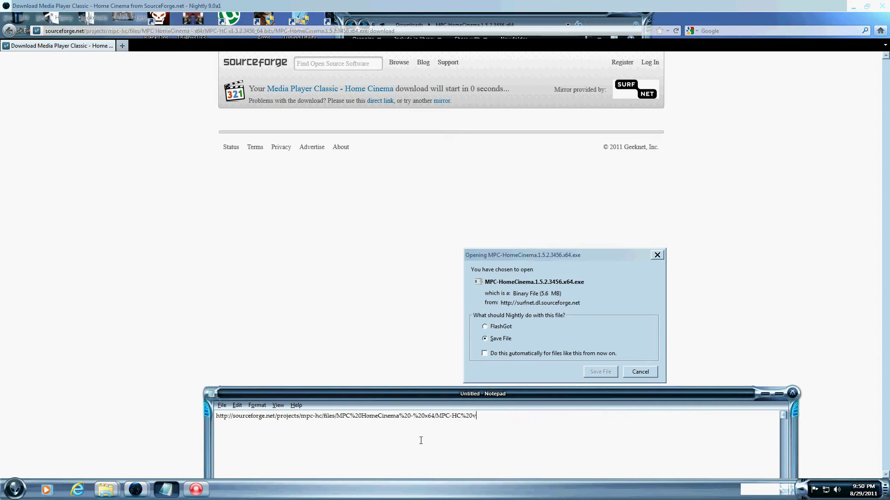
pyautogui.press('BackSpace')
pyautogui.press('BackSpace')
pyautogui.press('BackSpace')
pyautogui.press('BackSpace')
pyautogui.press('BackSpace')
pyautogui.press('BackSpace')
pyautogui.press('BackSpace')
pyautogui.press('BackSpace')
pyautogui.press('BackSpace')
pyautogui.press('BackSpace')
pyautogui.press('BackSpace')
pyautogui.press('BackSpace')
pyautogui.press('BackSpace')
pyautogui.press('BackSpace')
pyautogui.press('BackSpace')
pyautogui.press('BackSpace')
pyautogui.press('BackSpace')
pyautogui.press('BackSpace')
pyautogui.press('BackSpace')
pyautogui.press('BackSpace')
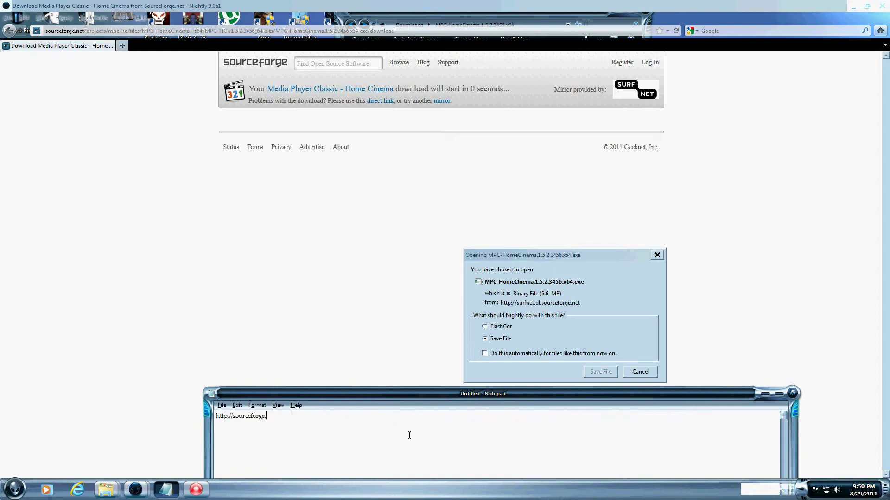
pyautogui.press('BackSpace')
pyautogui.press('BackSpace')
pyautogui.press('BackSpace')
pyautogui.press('BackSpace')
pyautogui.press('BackSpace')
pyautogui.press('BackSpace')
pyautogui.press('BackSpace')
pyautogui.press('BackSpace')
pyautogui.press('BackSpace')
pyautogui.press('BackSpace')
pyautogui.press('BackSpace')
pyautogui.press('BackSpace')
pyautogui.press('BackSpace')
pyautogui.press('BackSpace')
pyautogui.press('BackSpace')
pyautogui.press('BackSpace')
pyautogui.press('BackSpace')
pyautogui.rightClick(217, 418)
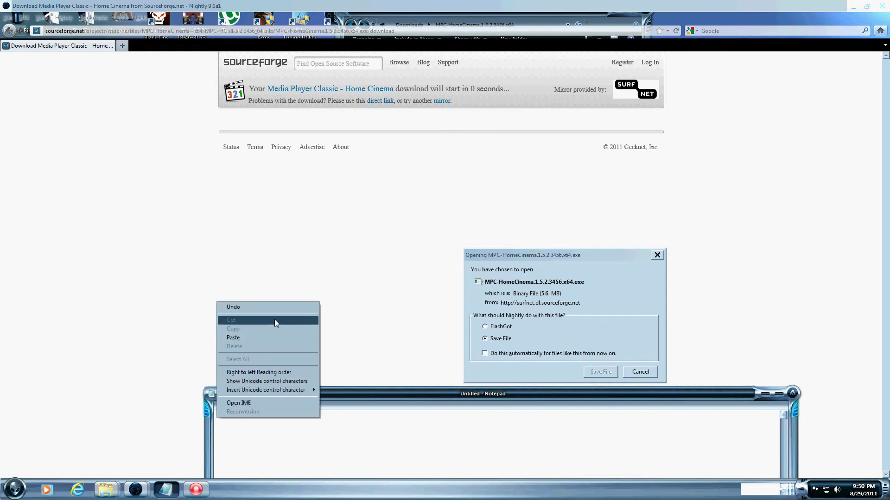
pyautogui.click(267, 339)
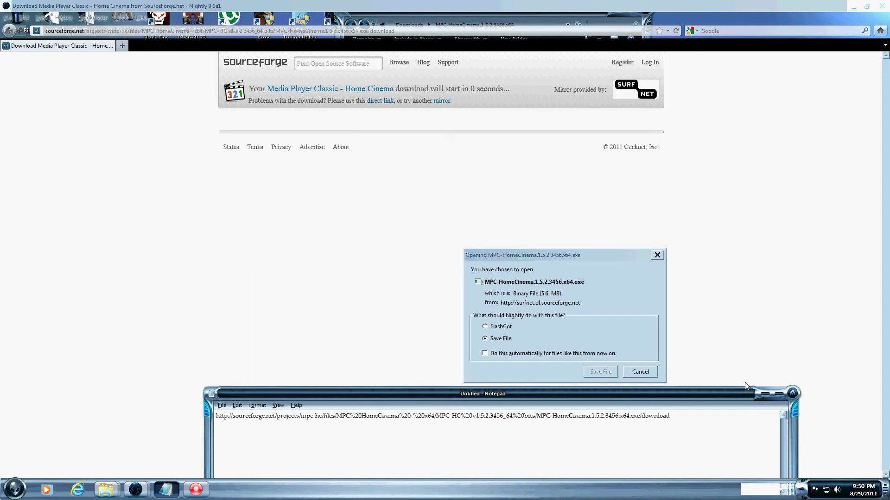
pyautogui.click(765, 395)
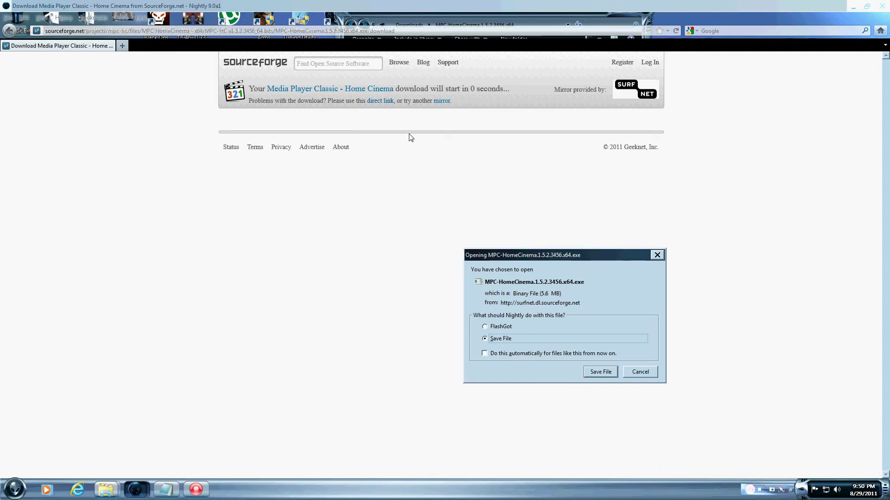
# Save MPC-HomeCinema.1.5.2.3456.x64.exe and run it from the browser's download list, allowing the unverified publisher
pyautogui.click(598, 373)
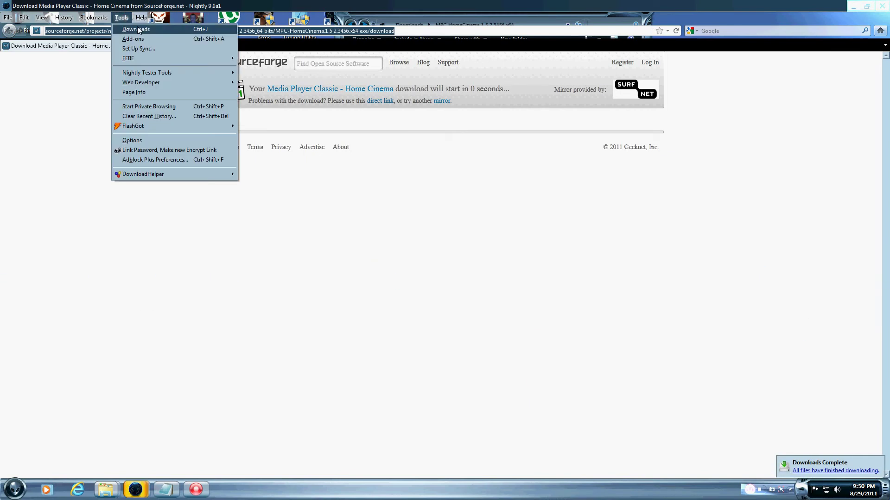
pyautogui.click(134, 28)
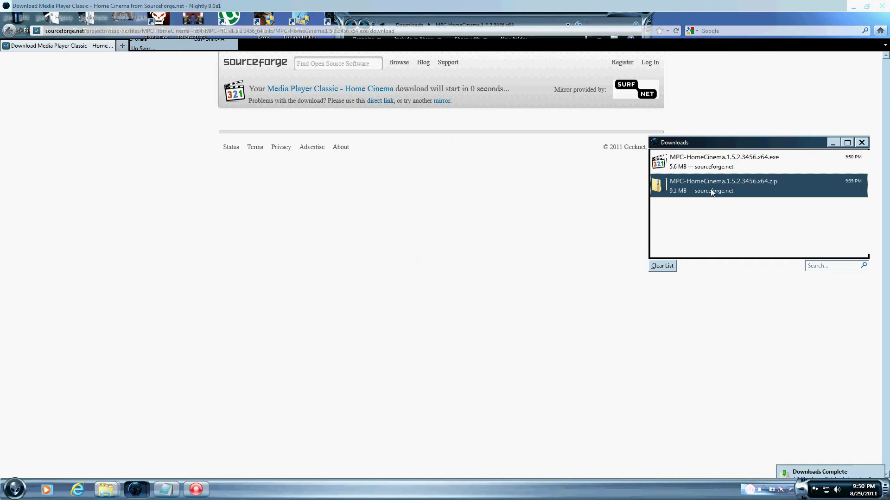
pyautogui.click(713, 163)
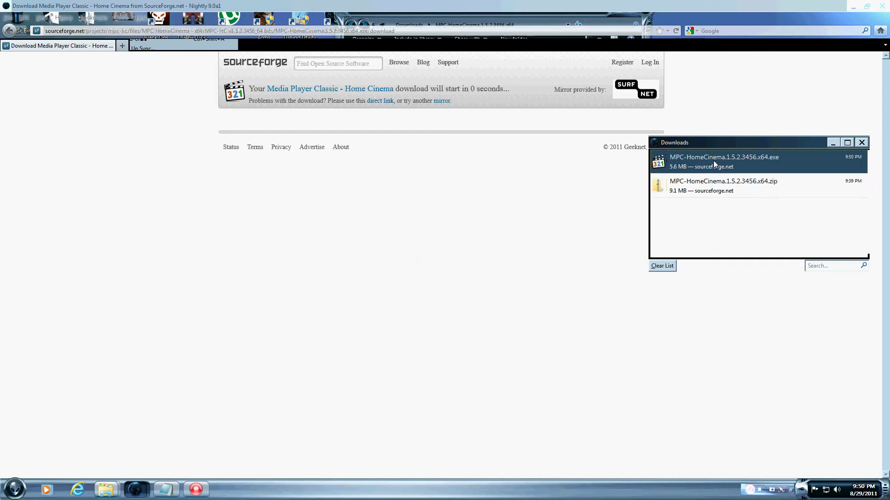
pyautogui.doubleClick(713, 161)
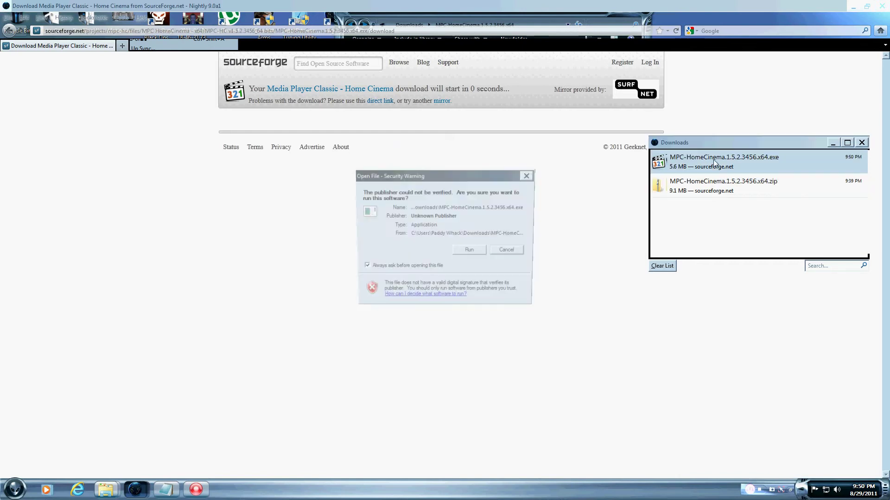
pyautogui.click(472, 252)
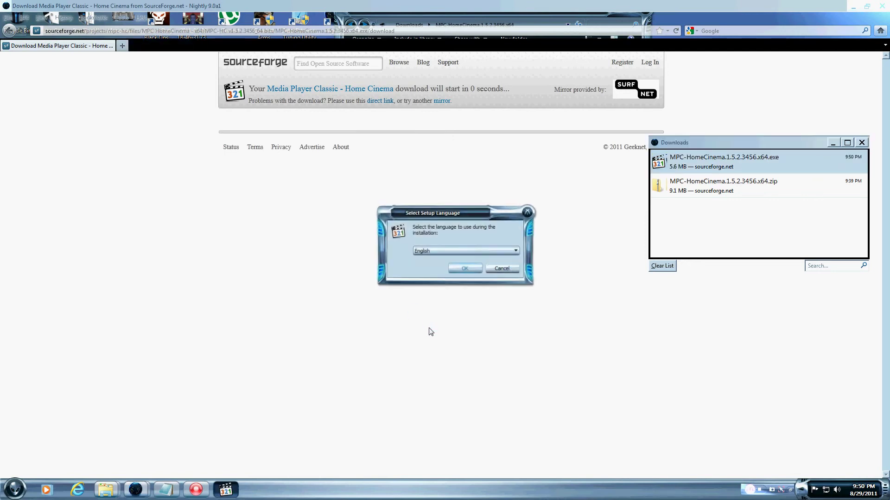
# Install Media Player Classic - Home Cinema in English with the default components and a desktop icon for all users, launching it on finish
pyautogui.click(464, 269)
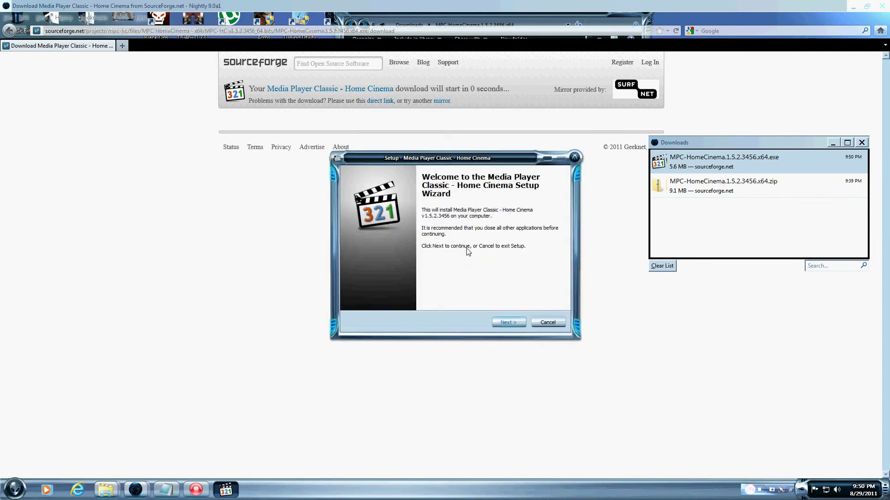
pyautogui.click(508, 322)
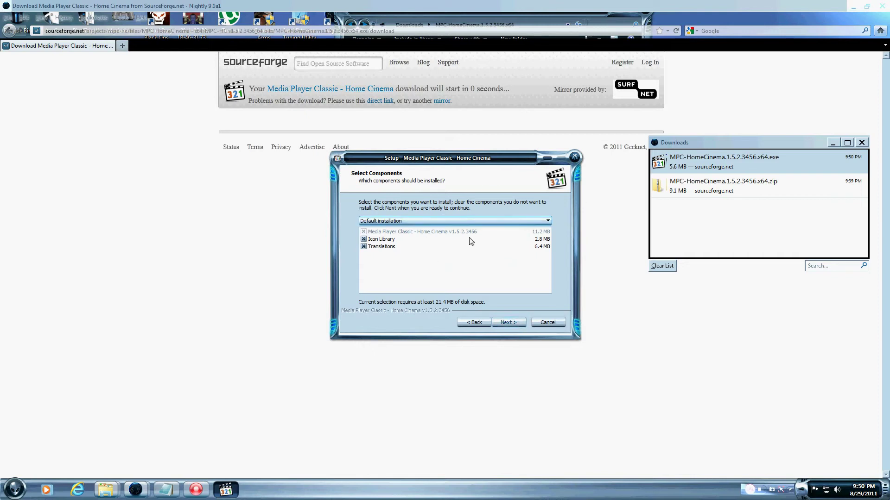
pyautogui.click(509, 324)
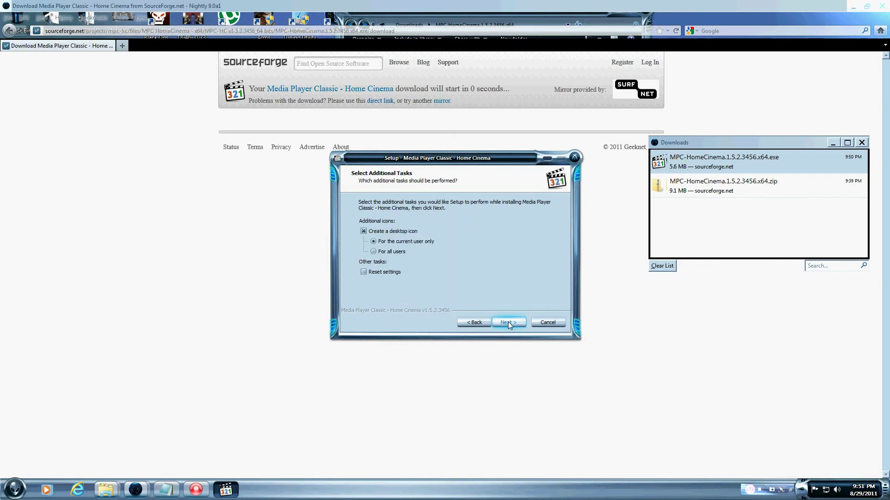
pyautogui.click(373, 252)
pyautogui.click(521, 325)
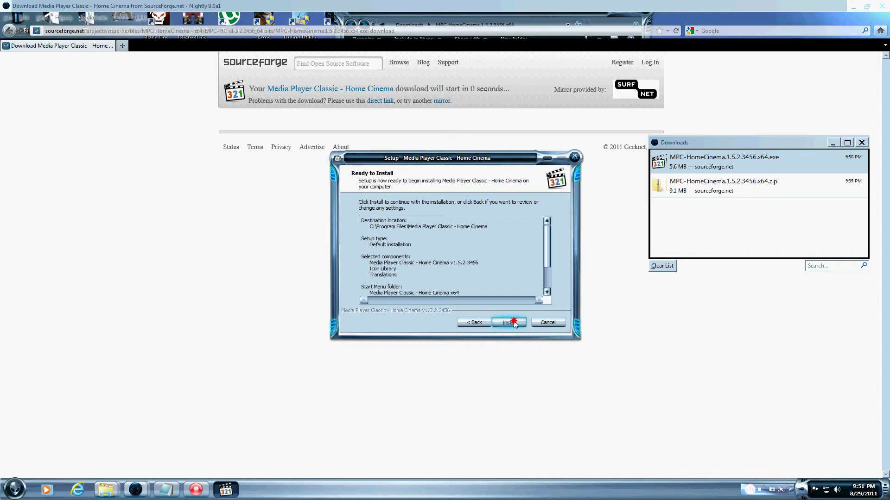
pyautogui.click(515, 324)
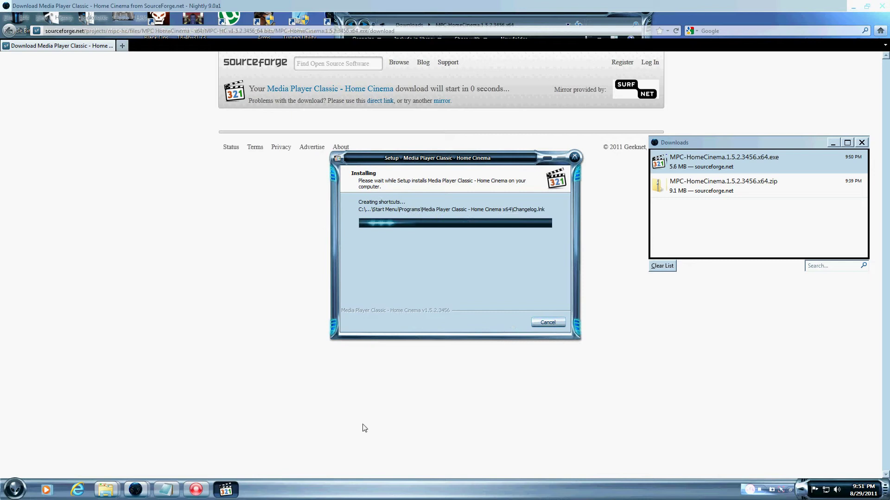
pyautogui.moveTo(230, 492)
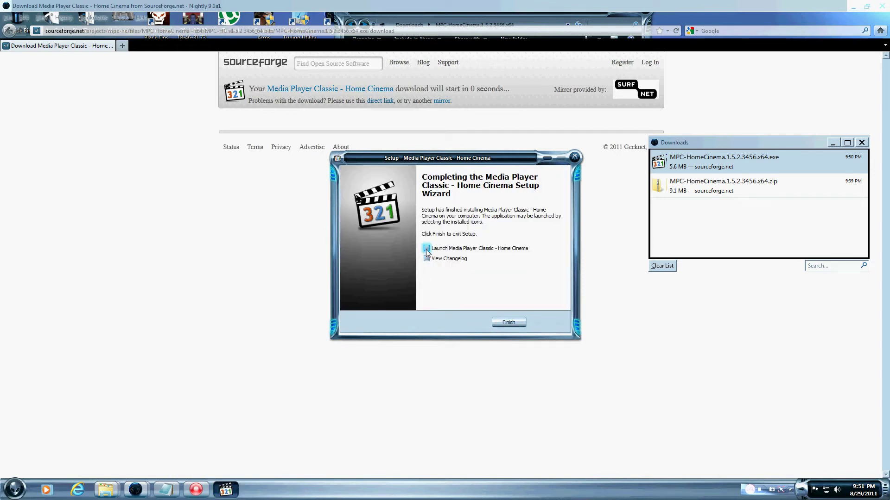
pyautogui.click(509, 322)
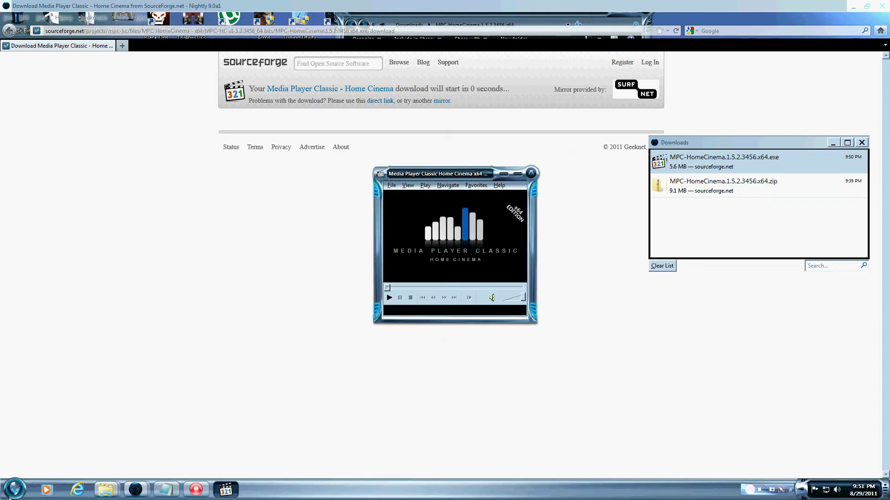
# Find the Media Player Classic - Home Cinema folder in the list of all installed programs
pyautogui.click(19, 494)
pyautogui.click(61, 449)
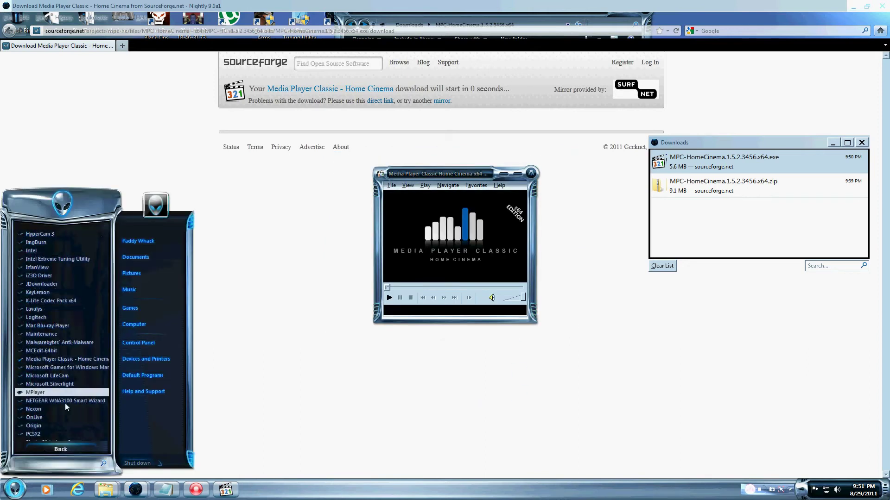
pyautogui.click(56, 357)
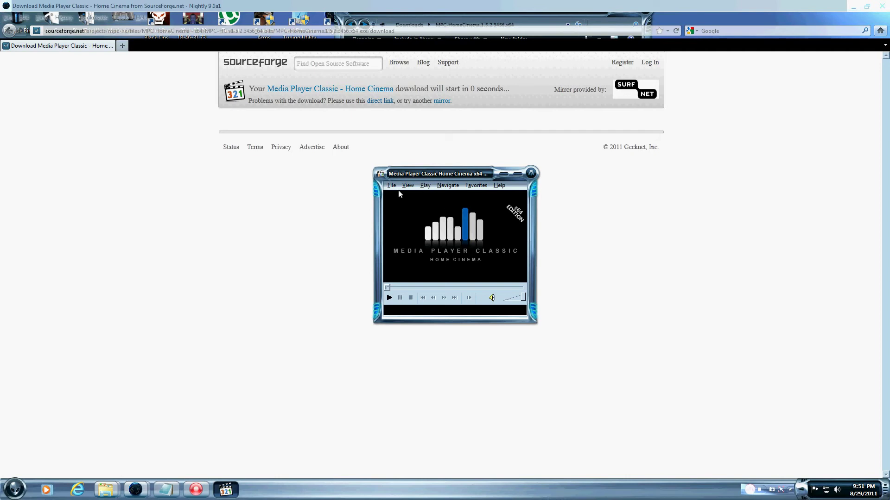
# Close the Nightly browser window and open the options of Media Player Classic
pyautogui.click(883, 8)
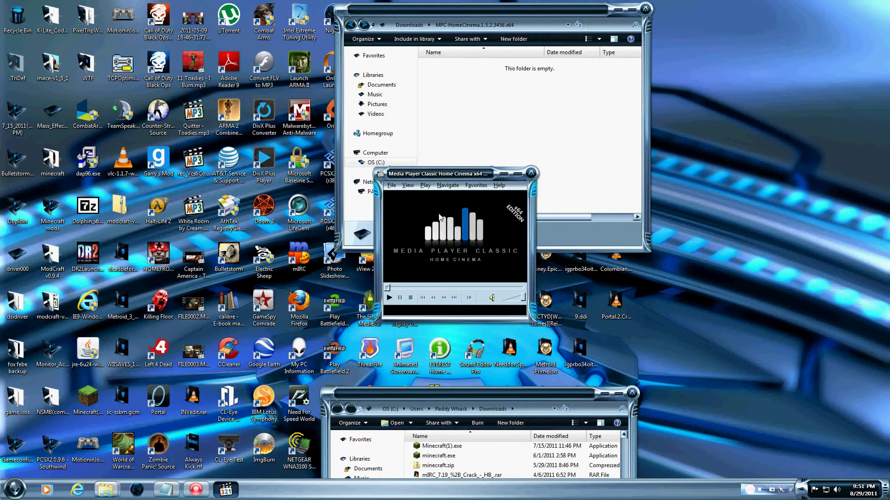
pyautogui.click(391, 186)
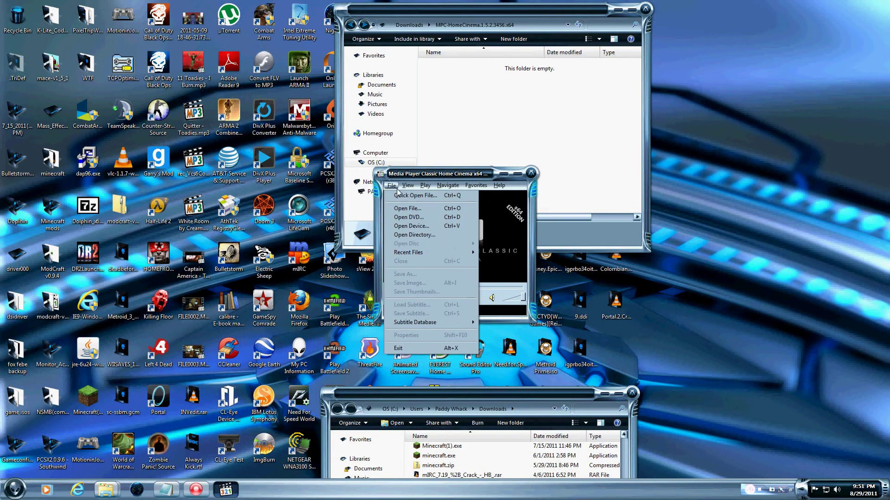
pyautogui.click(392, 185)
pyautogui.click(407, 185)
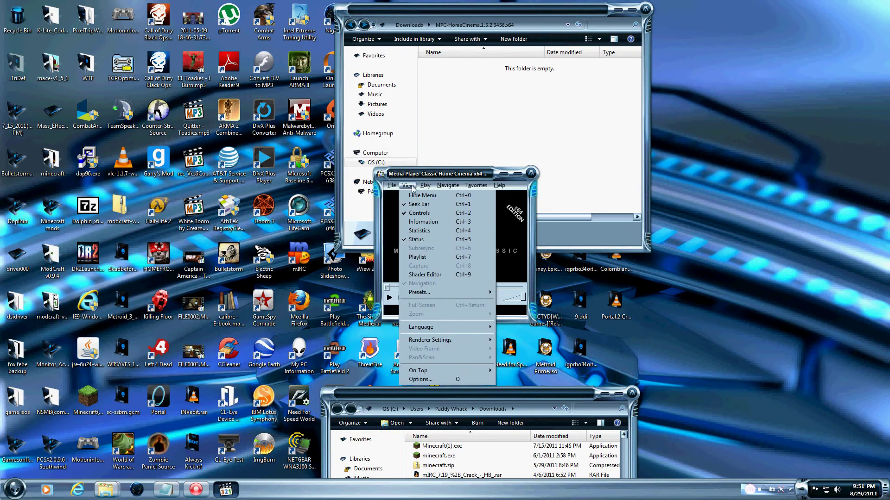
pyautogui.click(418, 380)
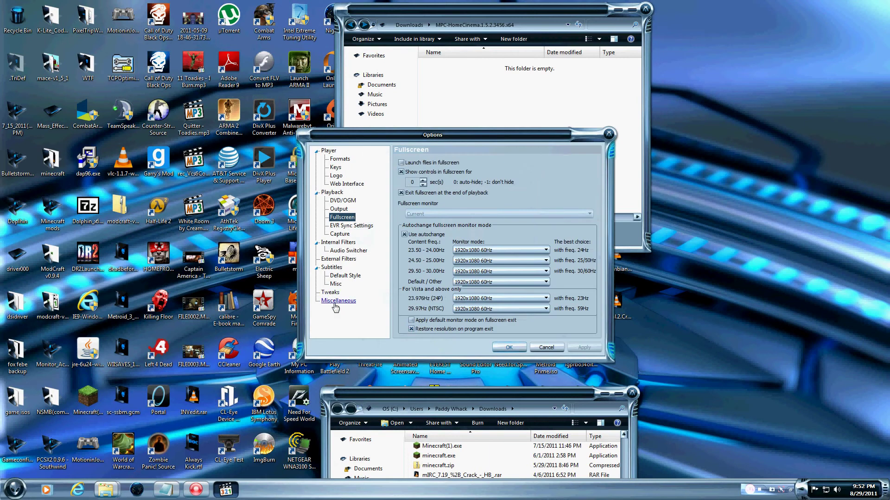
# Look through the option pages from Miscellaneous up to Keys, covering the subtitle, filter, playback and player settings
pyautogui.click(335, 302)
pyautogui.click(336, 284)
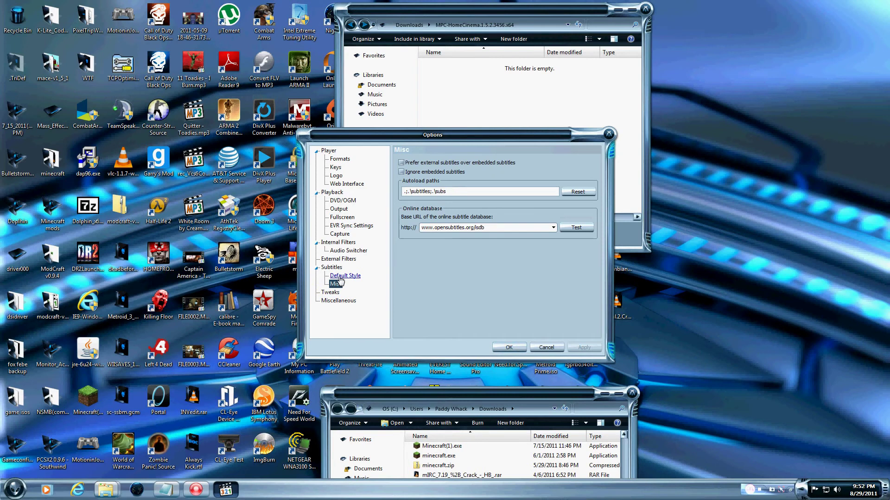
pyautogui.click(343, 276)
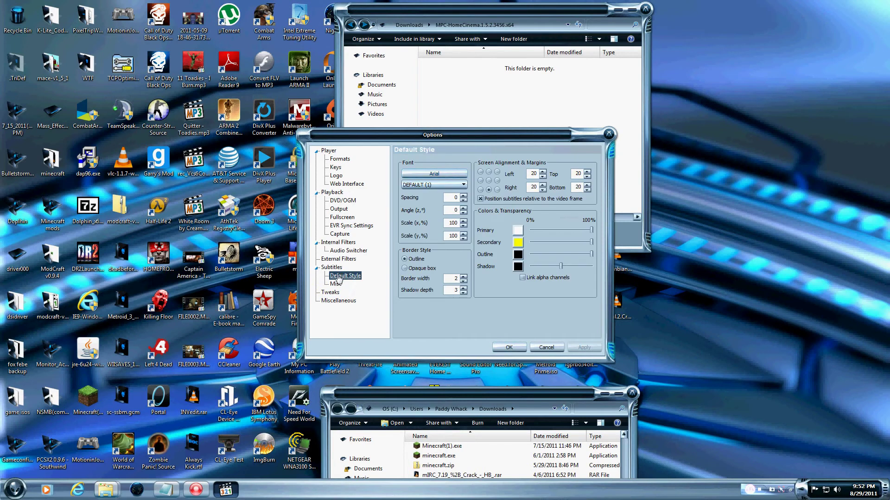
pyautogui.click(339, 260)
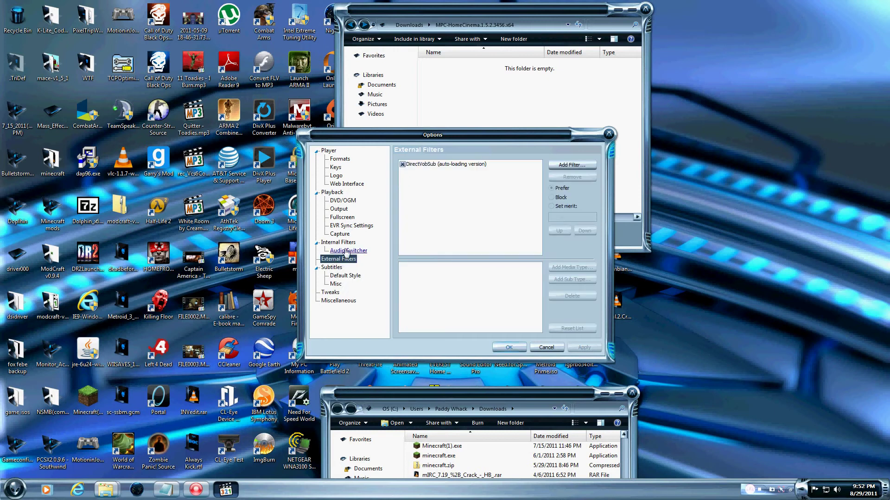
pyautogui.click(347, 251)
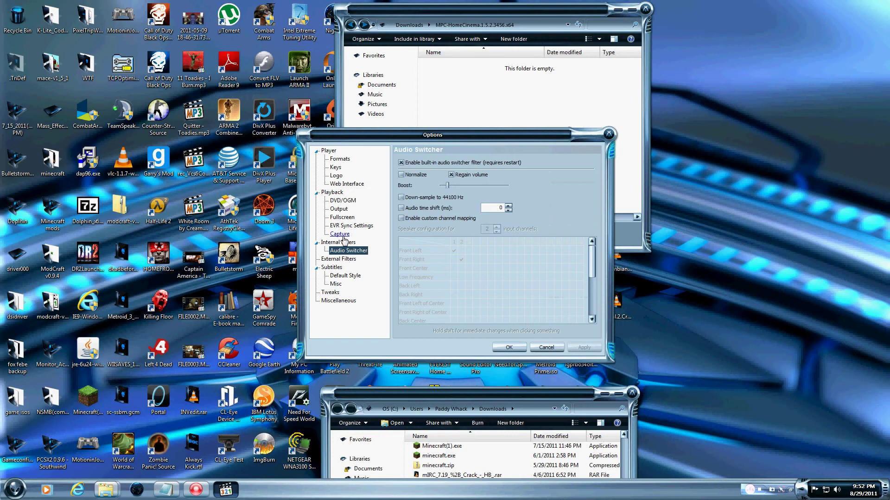
pyautogui.click(342, 234)
pyautogui.click(349, 226)
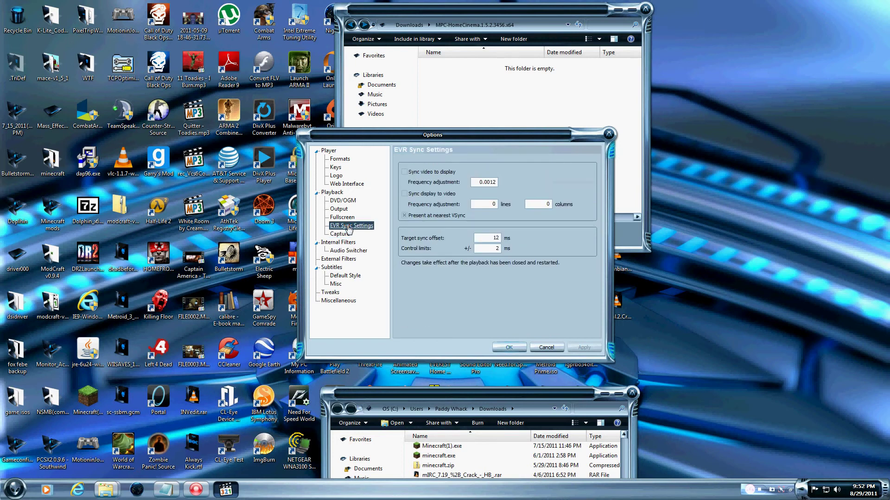
pyautogui.click(344, 218)
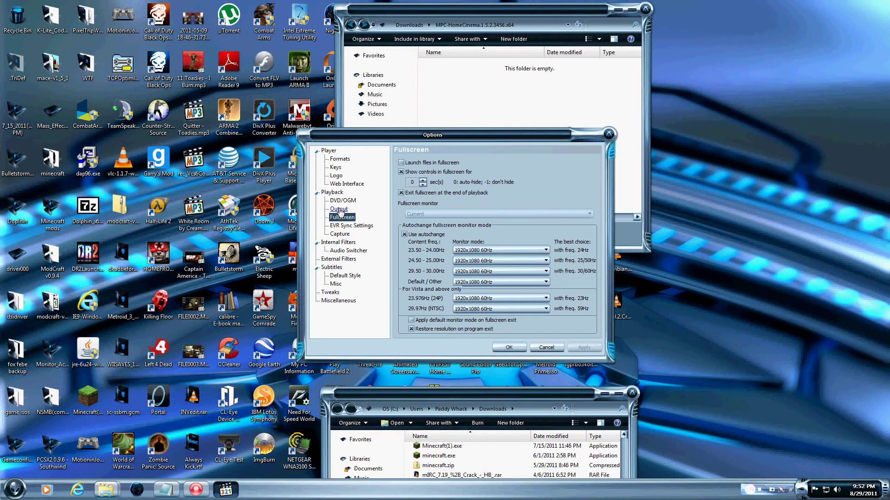
pyautogui.click(338, 209)
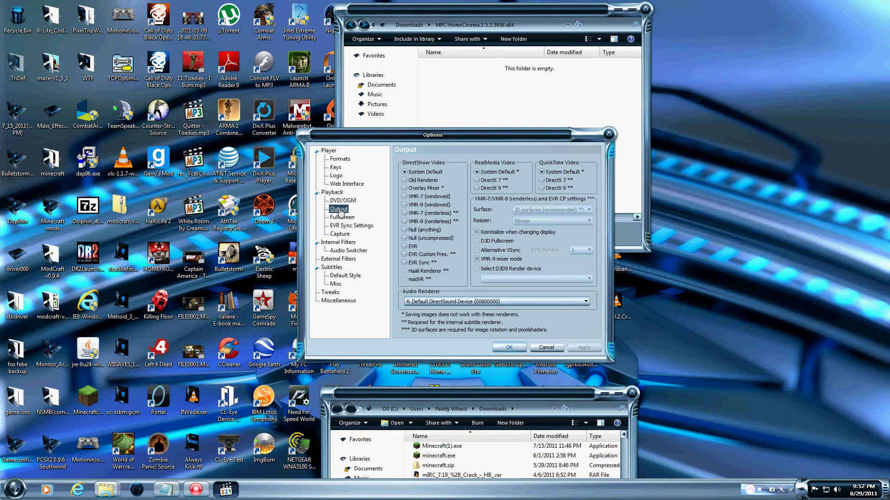
pyautogui.click(341, 202)
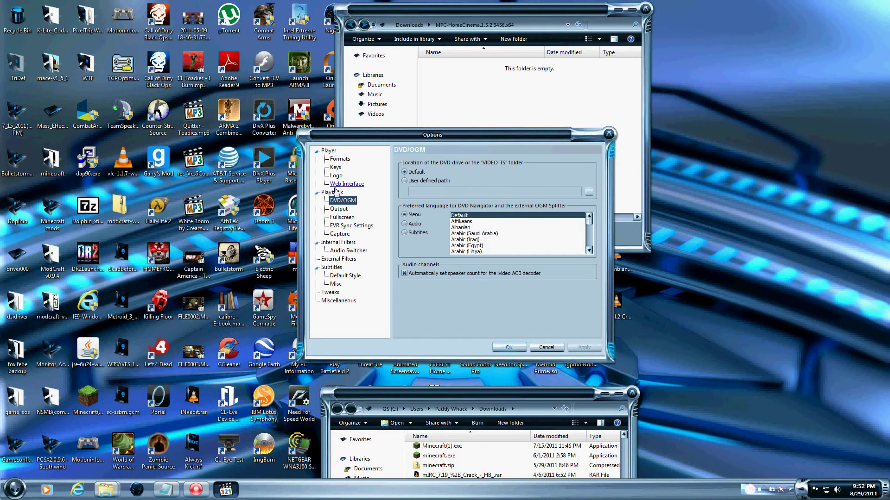
pyautogui.click(336, 185)
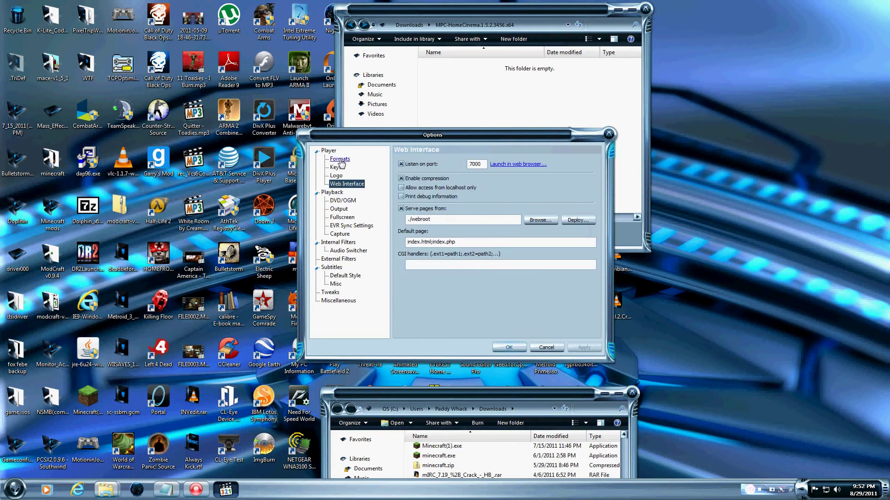
pyautogui.click(336, 176)
pyautogui.click(335, 168)
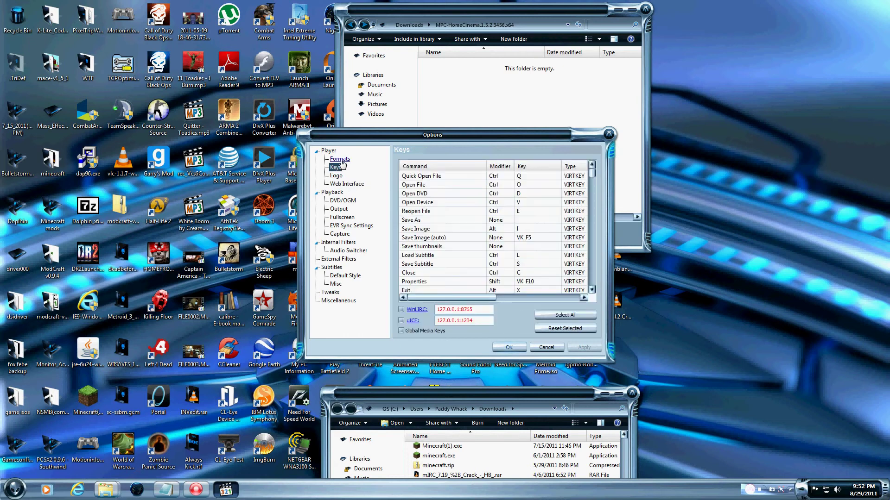
# Unlock the file associations in the Formats options and associate the formats from 3G2 video file through DVD Audio file
pyautogui.click(342, 159)
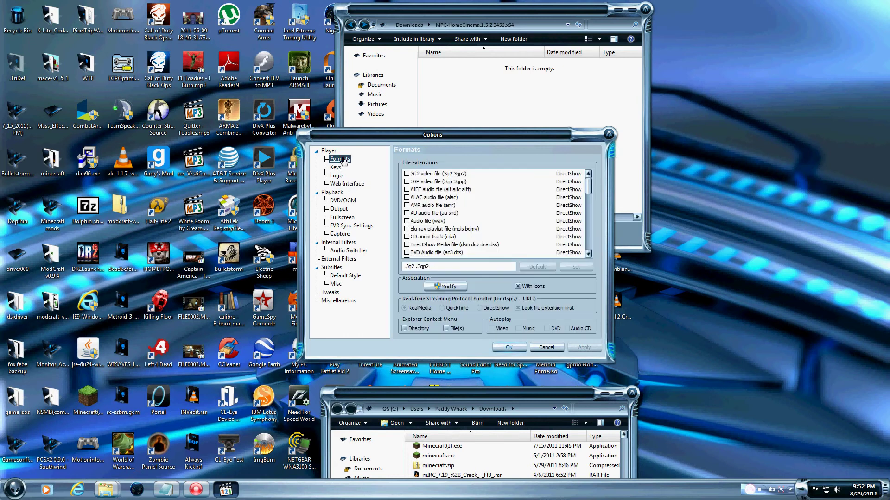
pyautogui.click(458, 287)
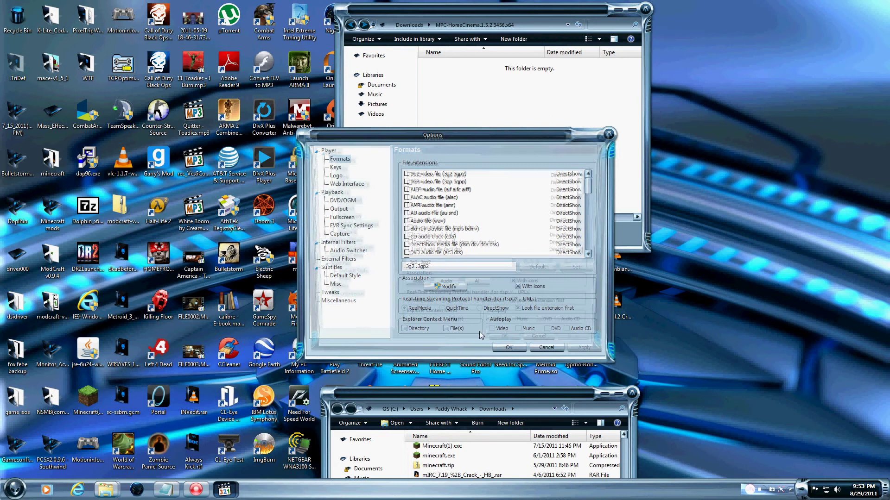
pyautogui.click(410, 175)
pyautogui.click(406, 174)
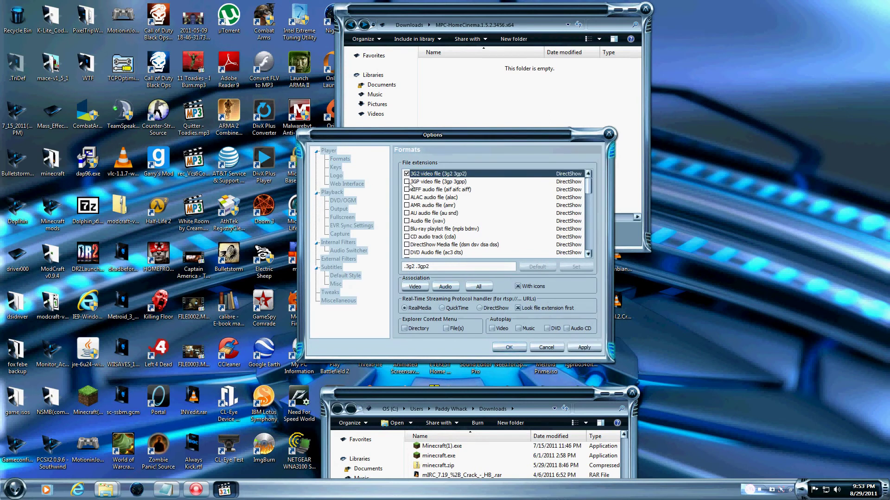
pyautogui.click(407, 182)
pyautogui.click(406, 189)
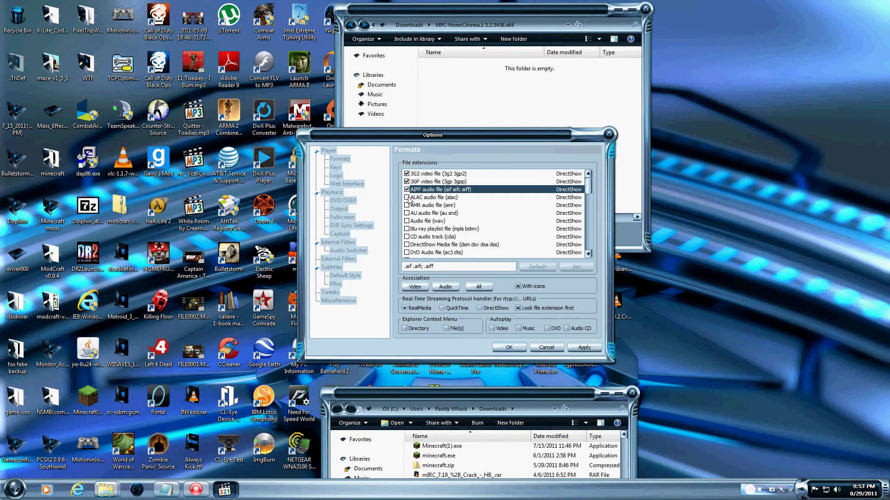
pyautogui.click(406, 197)
pyautogui.click(407, 206)
pyautogui.click(407, 213)
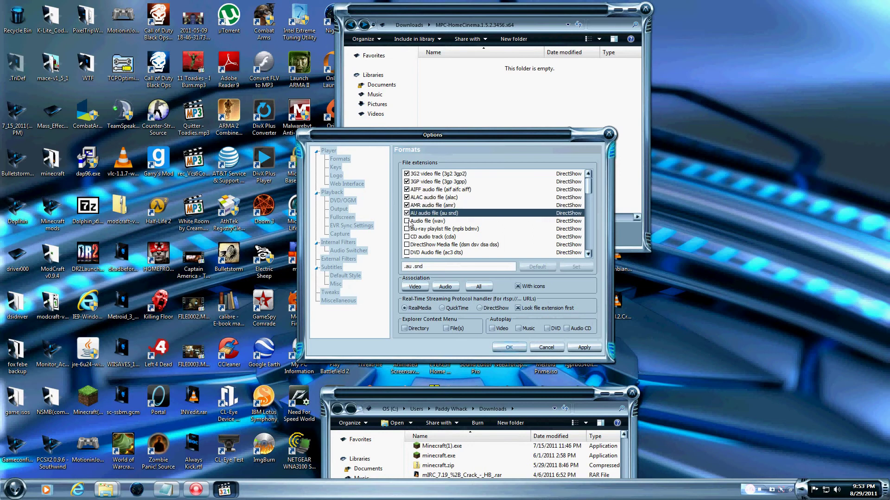
pyautogui.click(407, 221)
pyautogui.click(407, 229)
pyautogui.click(407, 237)
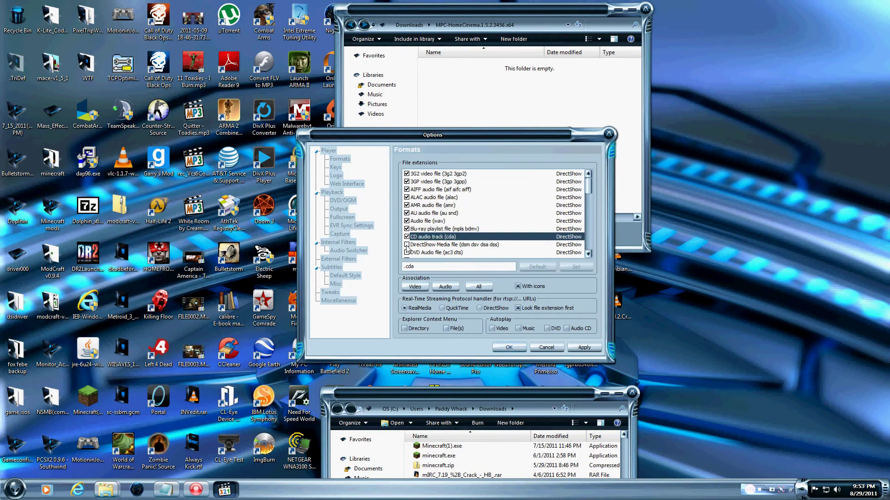
pyautogui.click(406, 245)
pyautogui.click(407, 252)
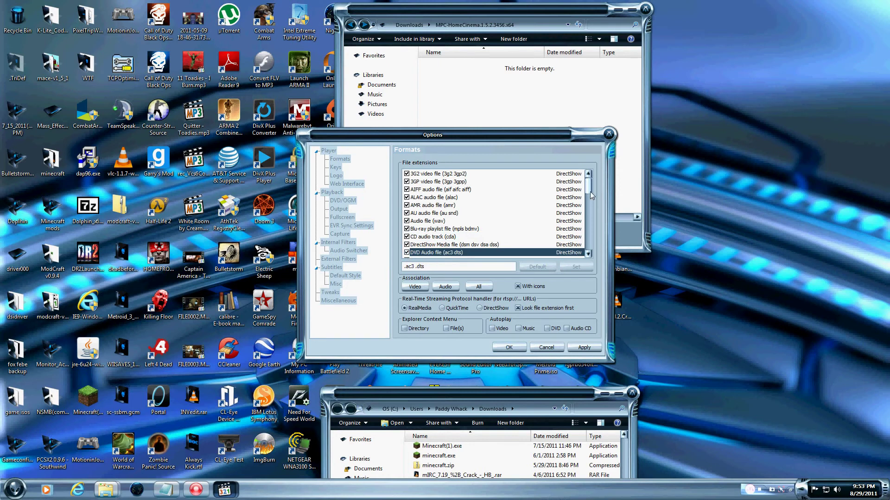
# Associate the formats from DVD file (vob ifo) through MIDI file, including FLAC, Flash Video and Matroska
pyautogui.scroll(-3, 590, 191)
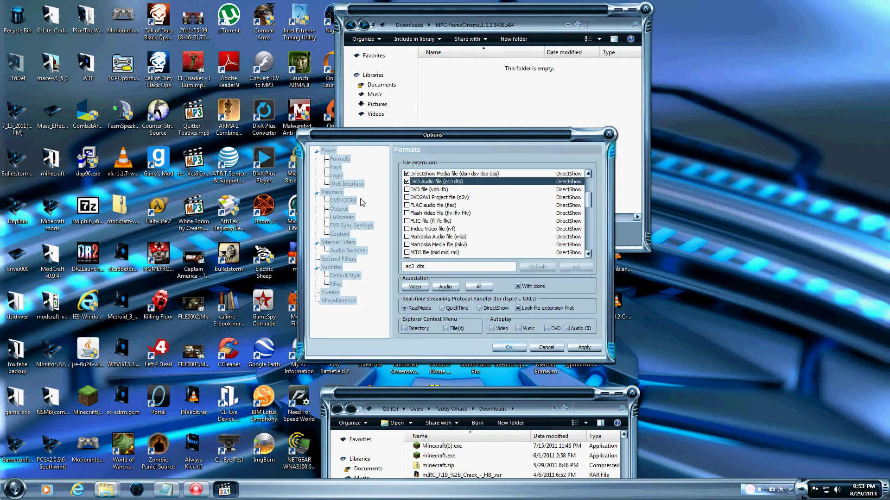
pyautogui.click(407, 190)
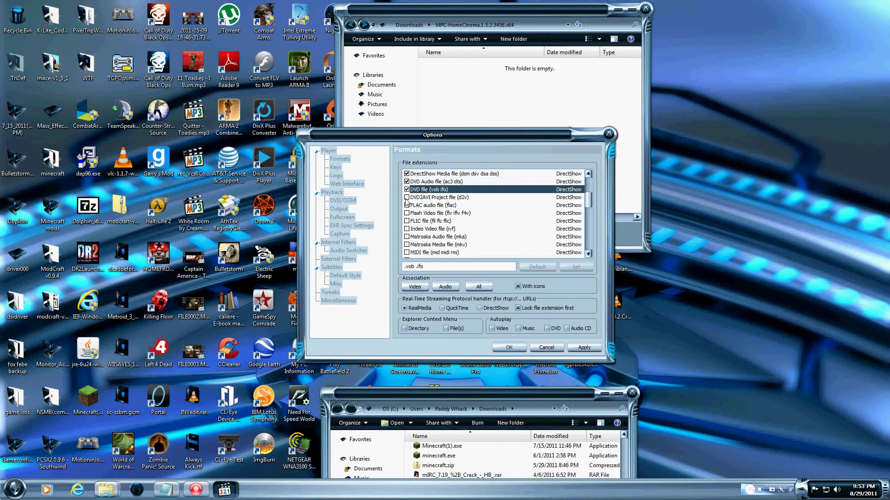
pyautogui.click(407, 197)
pyautogui.click(407, 206)
pyautogui.click(407, 214)
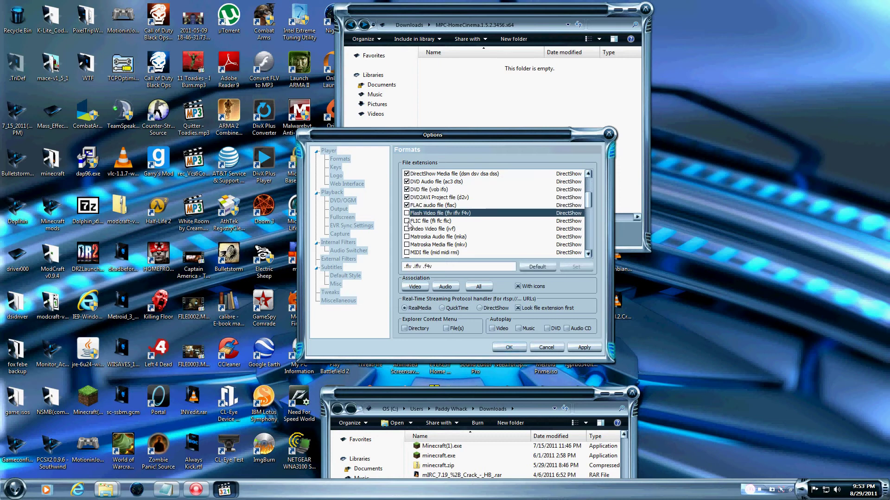
pyautogui.click(407, 221)
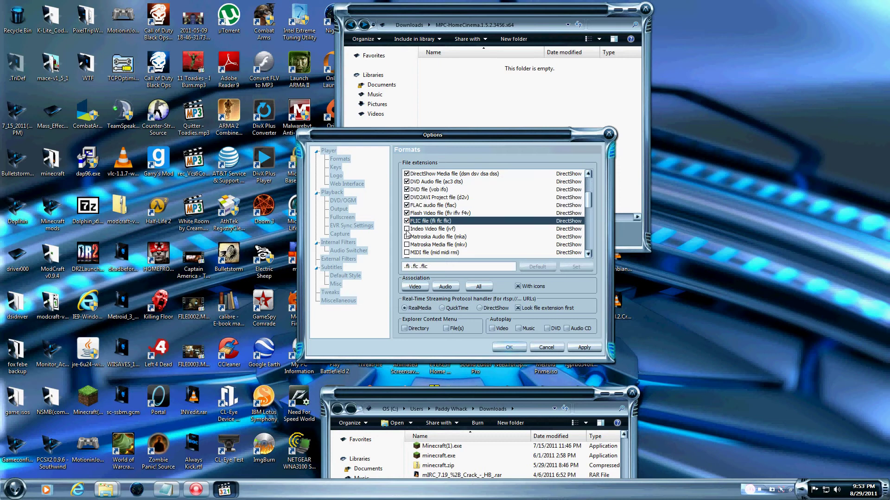
pyautogui.click(407, 229)
pyautogui.click(407, 237)
pyautogui.click(407, 245)
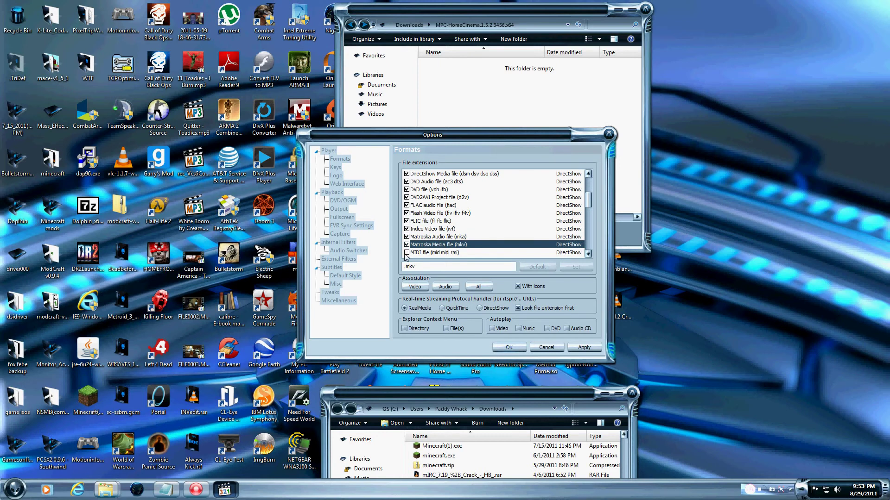
pyautogui.click(407, 253)
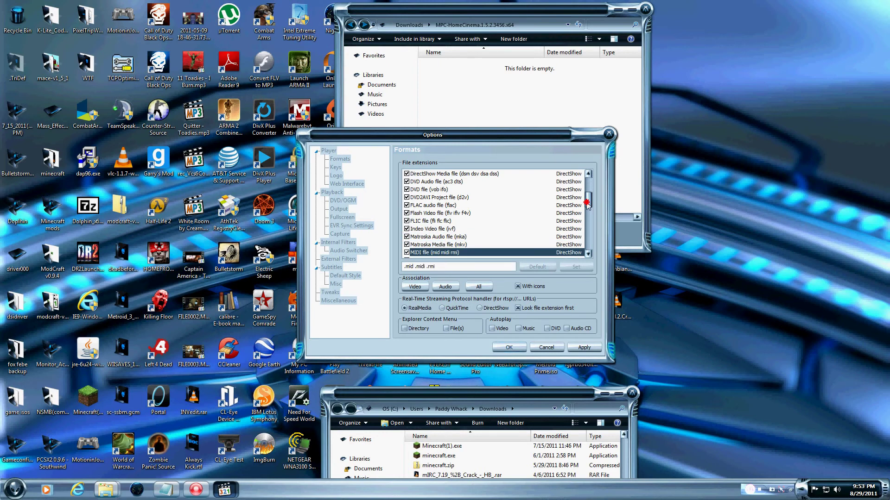
# Associate Monkey's Audio, MP3 and all the MPEG, MPEG4 and MPEG-TS formats with the player
pyautogui.moveTo(586, 202); pyautogui.dragTo(590, 216)
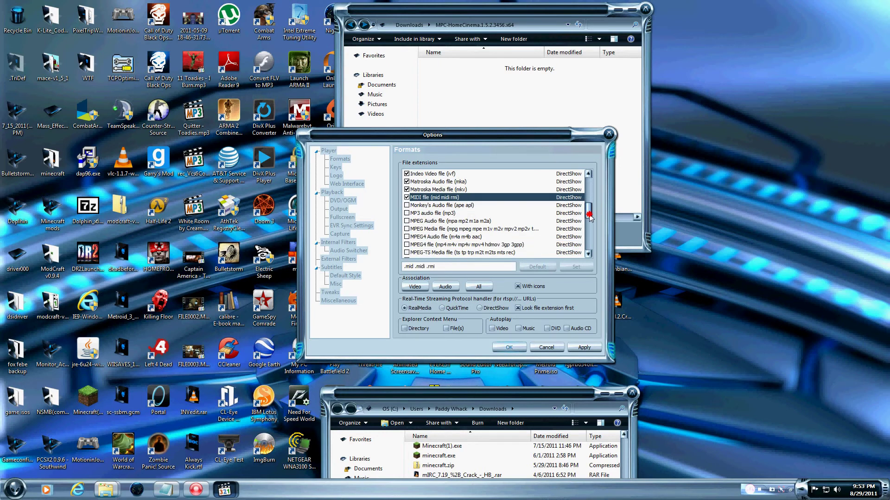
pyautogui.click(410, 205)
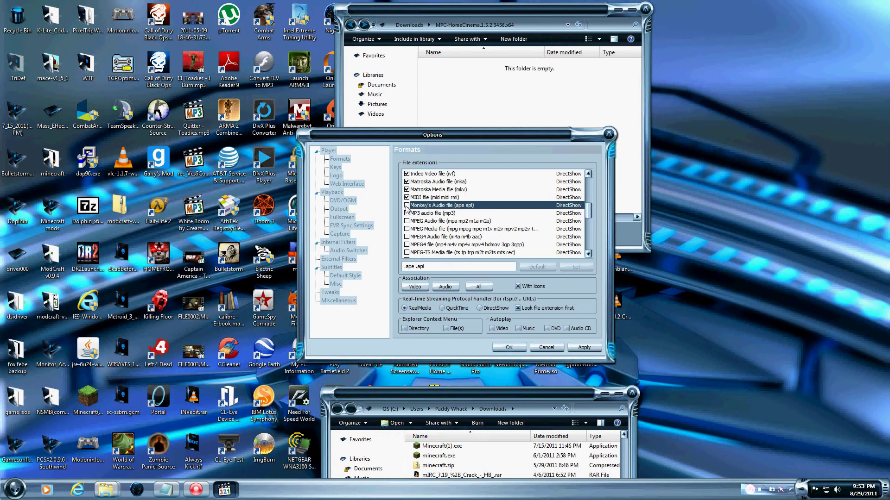
pyautogui.click(407, 213)
pyautogui.click(407, 221)
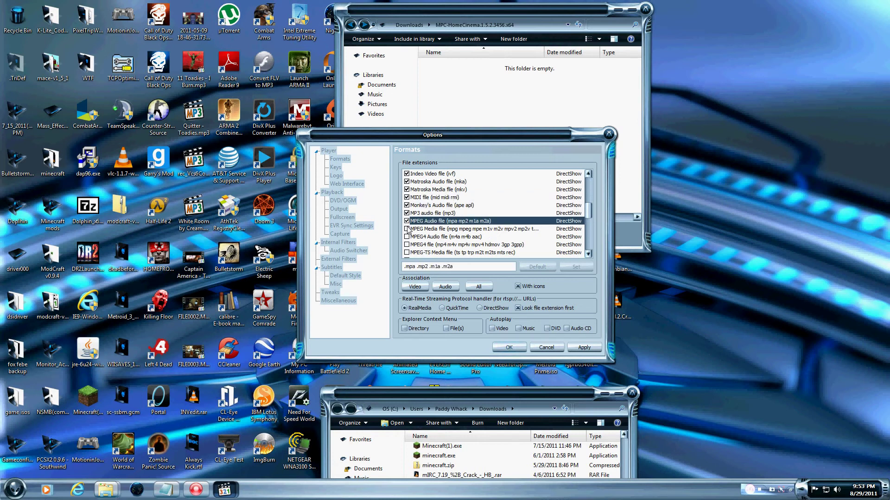
pyautogui.click(407, 229)
pyautogui.click(407, 237)
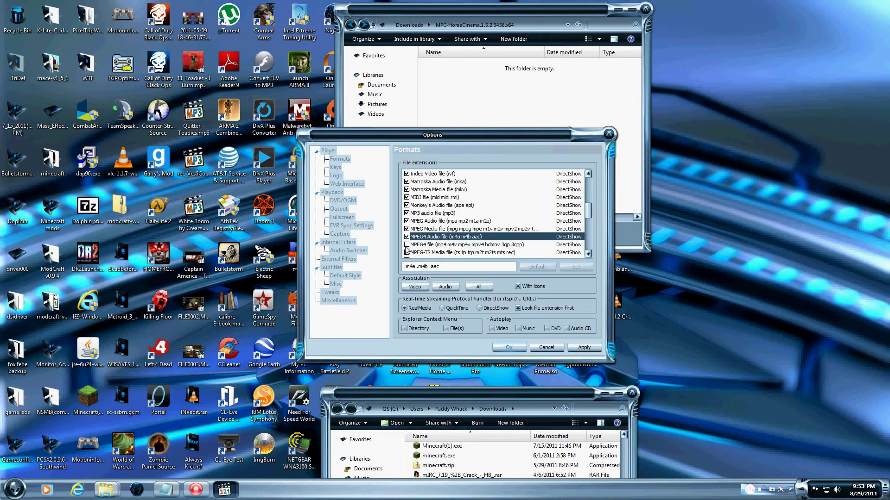
pyautogui.click(406, 245)
pyautogui.click(407, 252)
# Associate the formats from Musepack file through QuickTime file, including Ogg, OptimFrog, Other and Playlist
pyautogui.moveTo(588, 253); pyautogui.dragTo(588, 253)
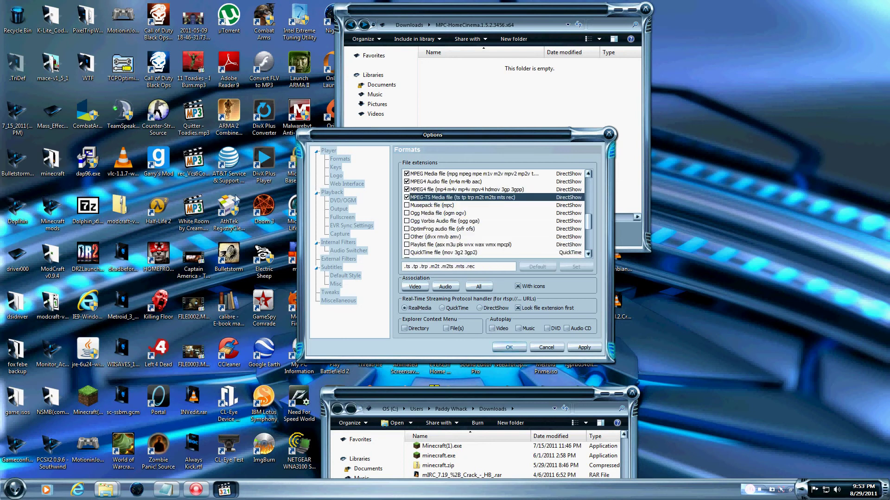
pyautogui.click(407, 205)
pyautogui.click(407, 213)
pyautogui.click(407, 221)
pyautogui.click(407, 229)
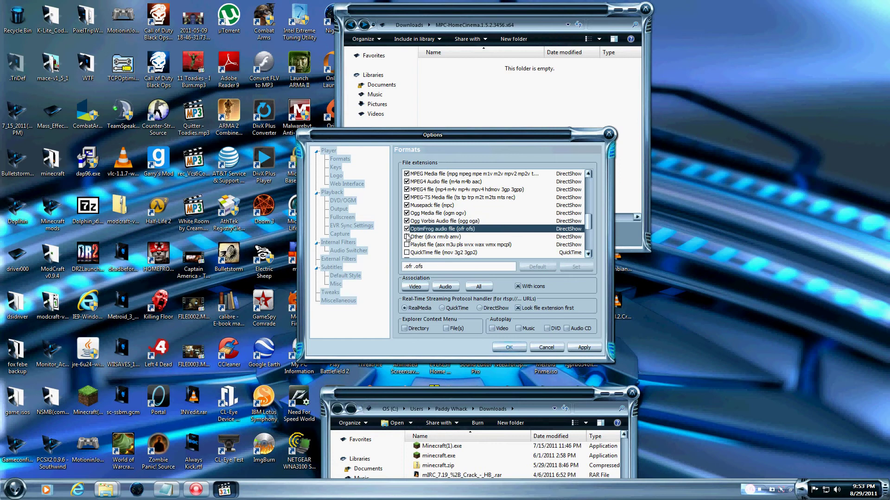
pyautogui.click(407, 237)
pyautogui.click(407, 245)
pyautogui.click(407, 253)
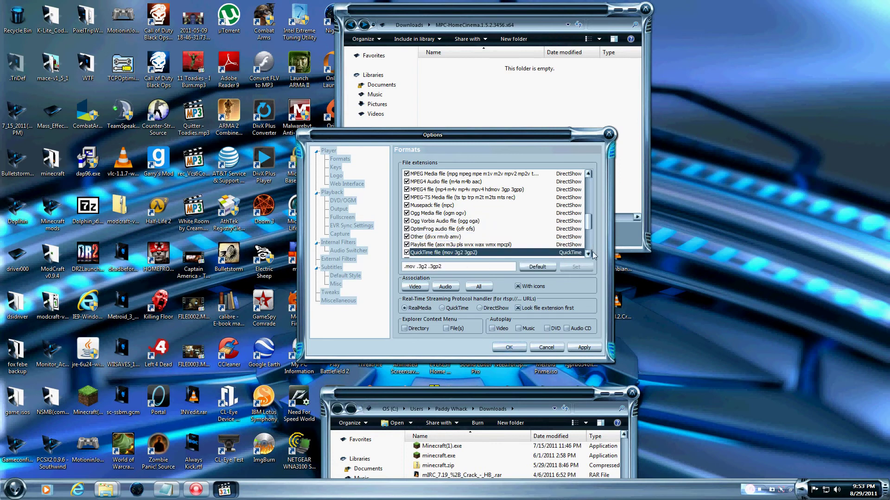
# Associate the formats from RatDVD file through True audio file, including the Real, Shockwave Flash and Smacker/Bink formats
pyautogui.moveTo(588, 254); pyautogui.dragTo(588, 254)
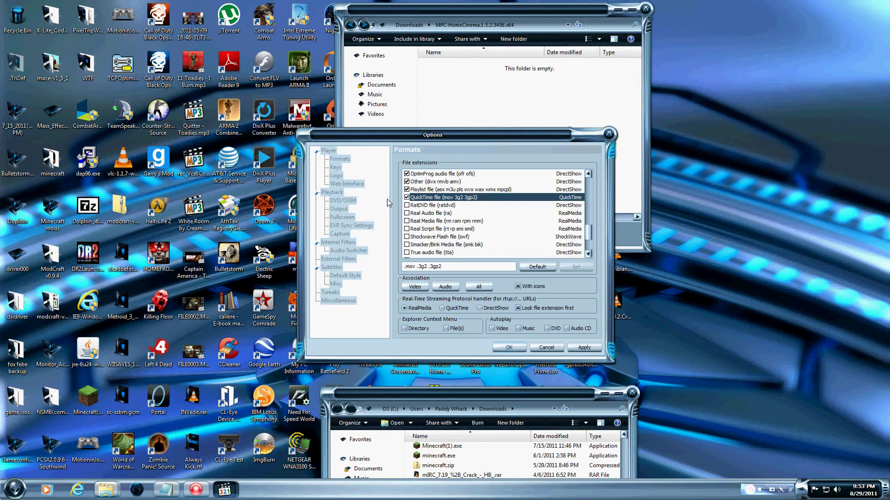
pyautogui.click(406, 205)
pyautogui.click(407, 213)
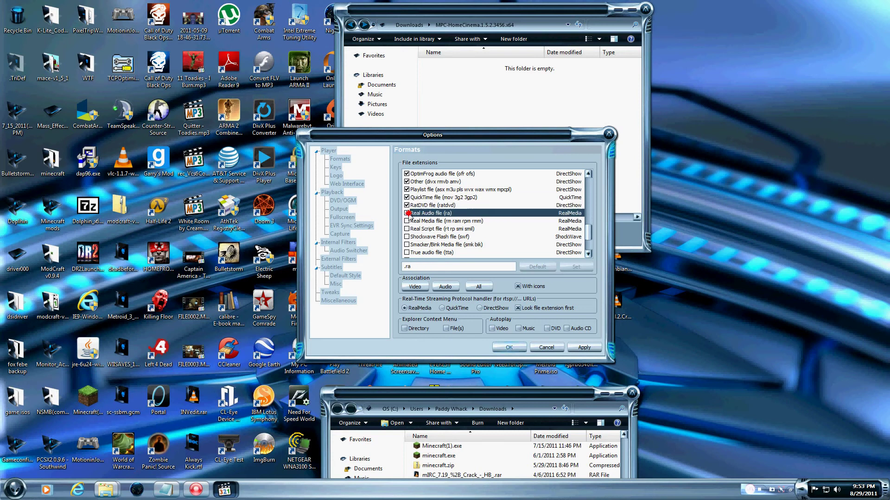
pyautogui.click(407, 221)
pyautogui.click(407, 229)
pyautogui.click(407, 237)
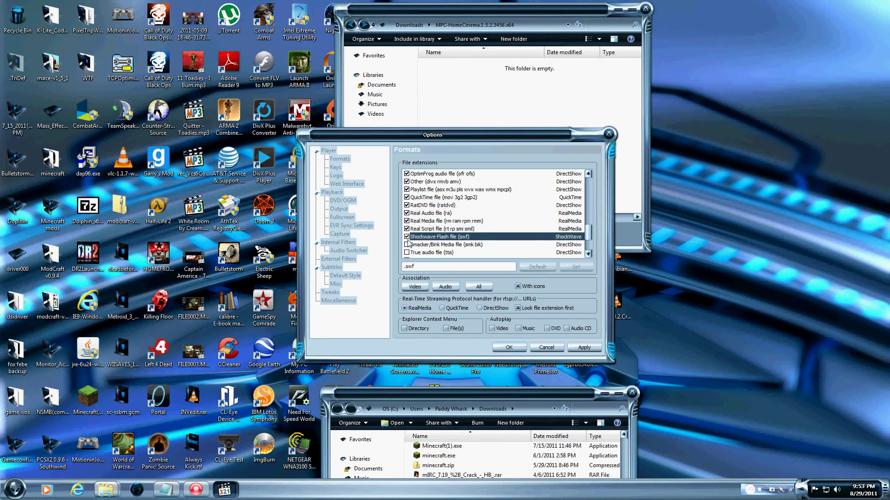
pyautogui.click(407, 245)
pyautogui.click(407, 252)
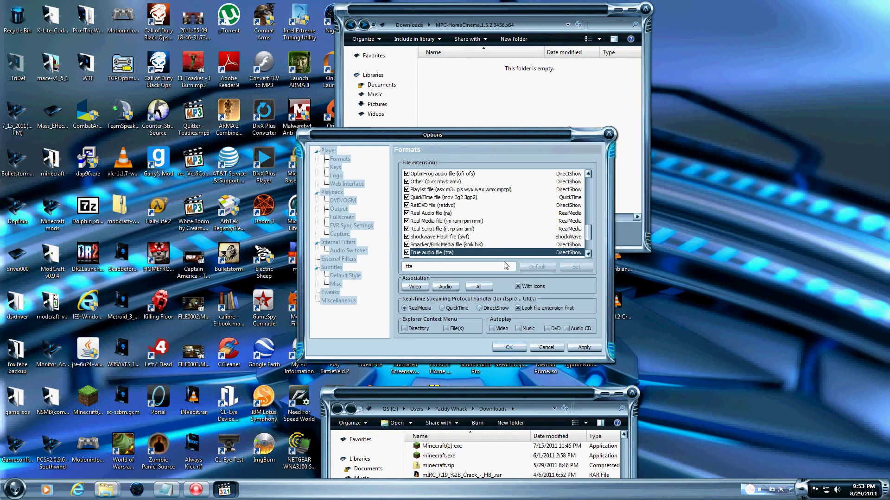
# Associate the formats from VCD file through Windows Media file, including Video, WavPack and WebM, and apply the associations
pyautogui.click(588, 254)
pyautogui.click(588, 254)
pyautogui.click(588, 254)
pyautogui.click(588, 254)
pyautogui.click(588, 254)
pyautogui.click(588, 254)
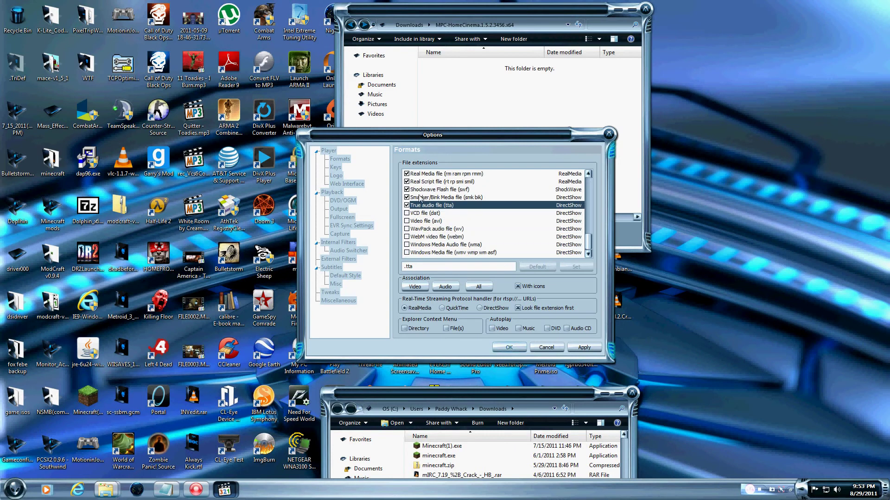
pyautogui.click(407, 214)
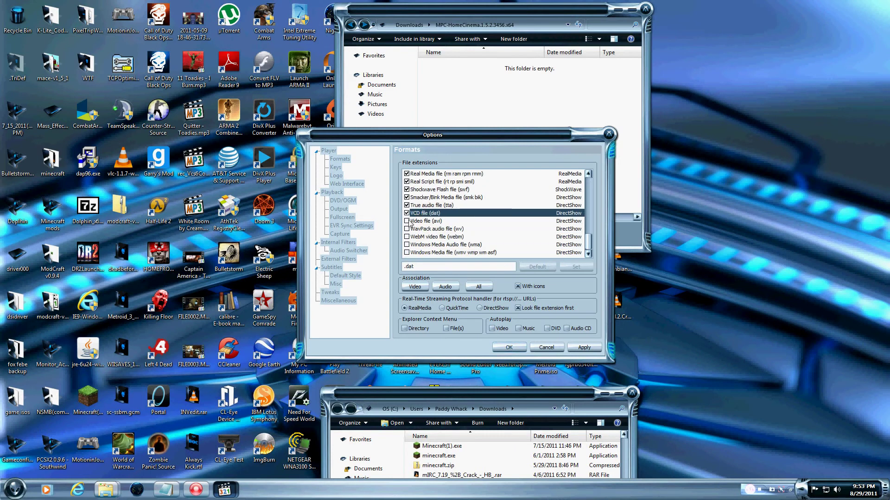
pyautogui.click(407, 221)
pyautogui.click(407, 228)
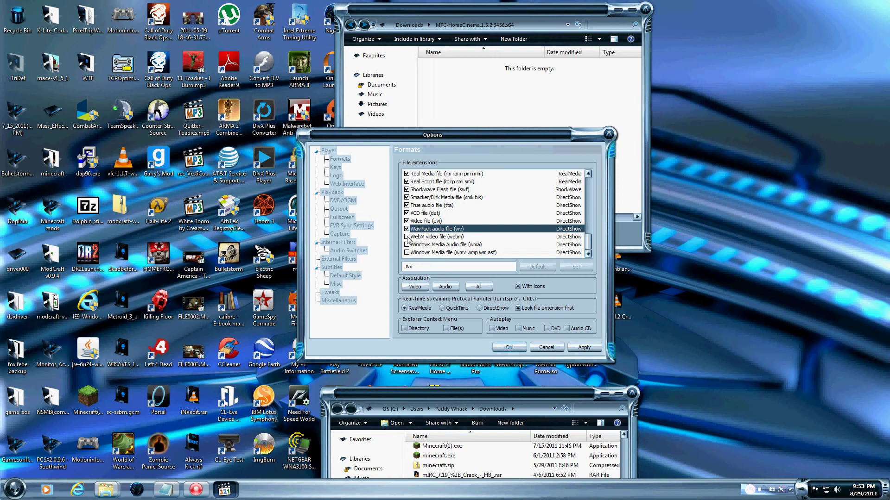
pyautogui.click(407, 237)
pyautogui.click(406, 245)
pyautogui.click(407, 252)
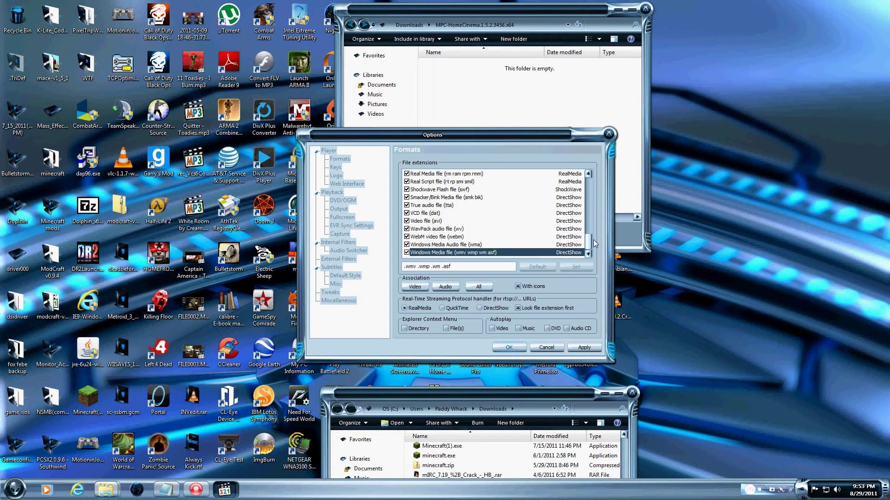
pyautogui.click(584, 348)
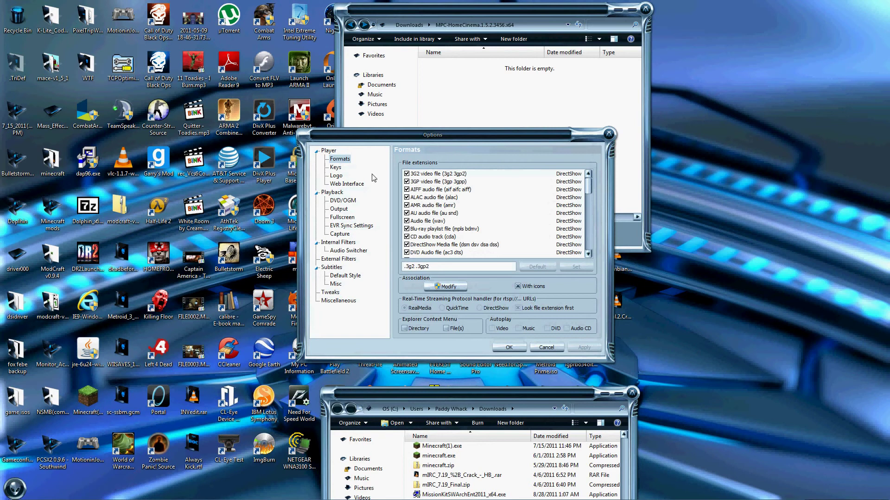
# Review the Web Interface options, accept the settings and move the player window clear of the folder windows
pyautogui.click(347, 184)
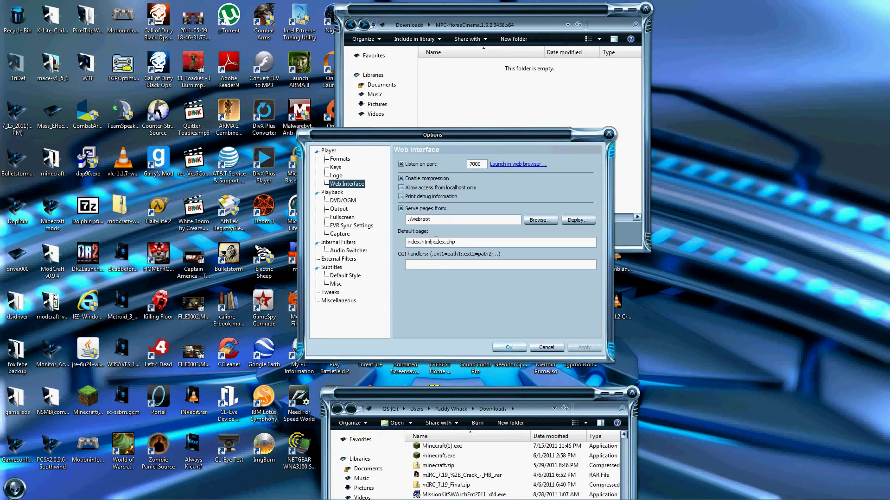
pyautogui.click(515, 349)
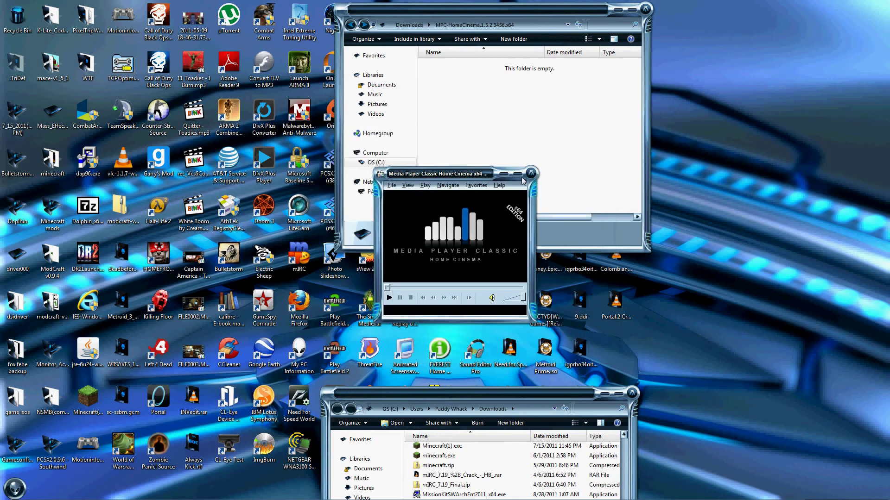
pyautogui.moveTo(493, 175); pyautogui.dragTo(767, 186)
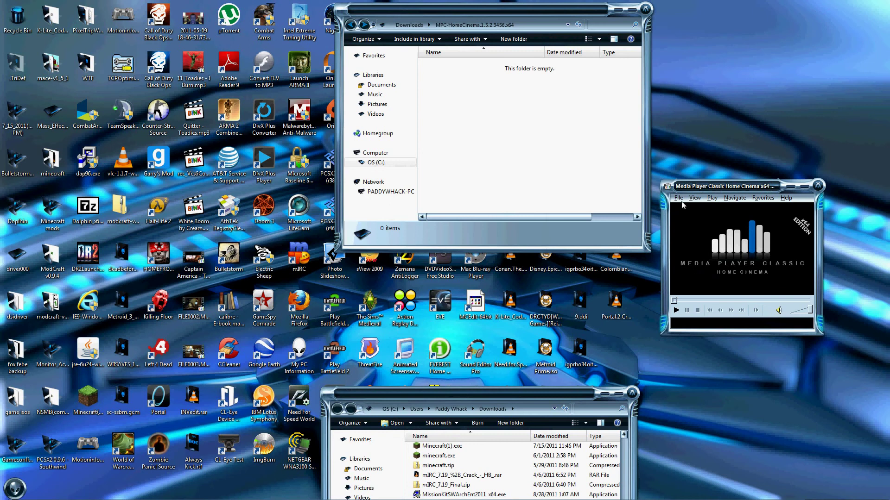
# Switch to 64-bit Internet Explorer and check its version and edition in the program information
pyautogui.click(18, 492)
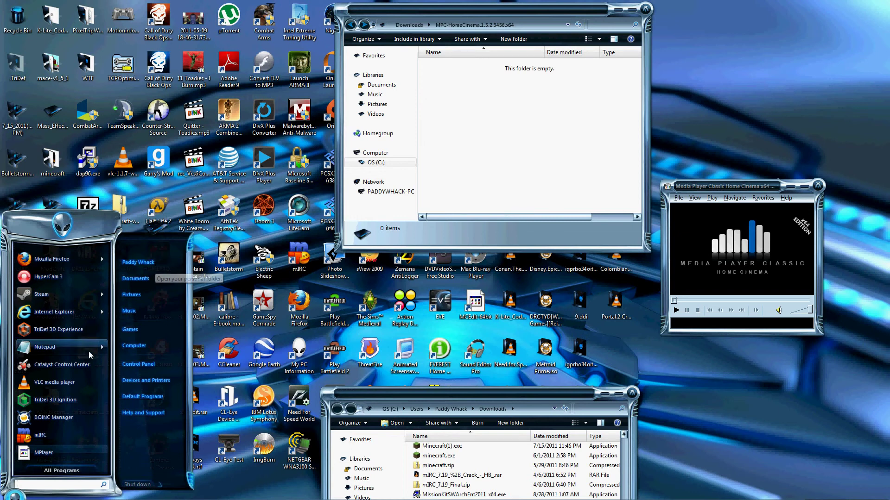
pyautogui.click(58, 471)
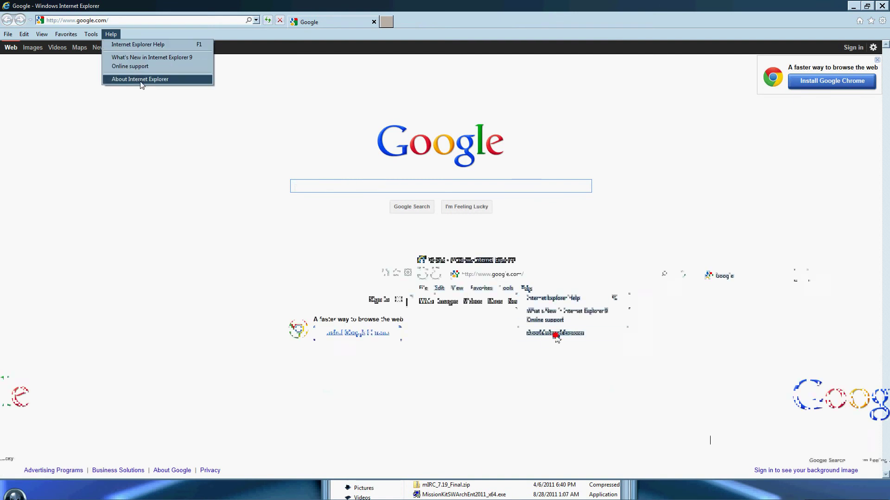
pyautogui.click(139, 80)
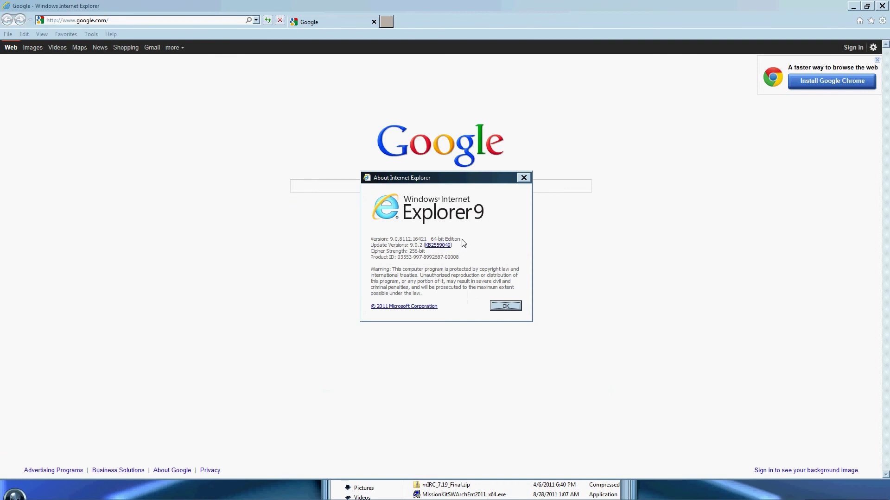
pyautogui.click(505, 305)
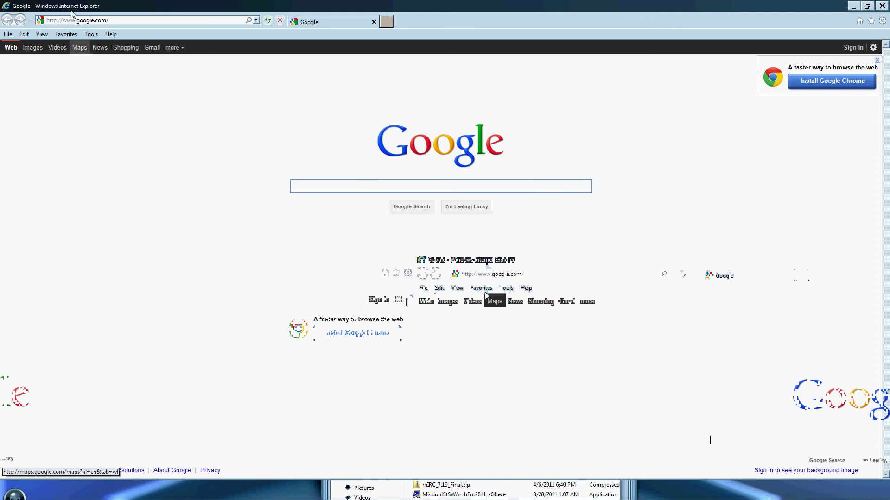
# Go to the favorite site movie2k.to and open the Divxstage stream of Conan The Barbarian
pyautogui.click(69, 34)
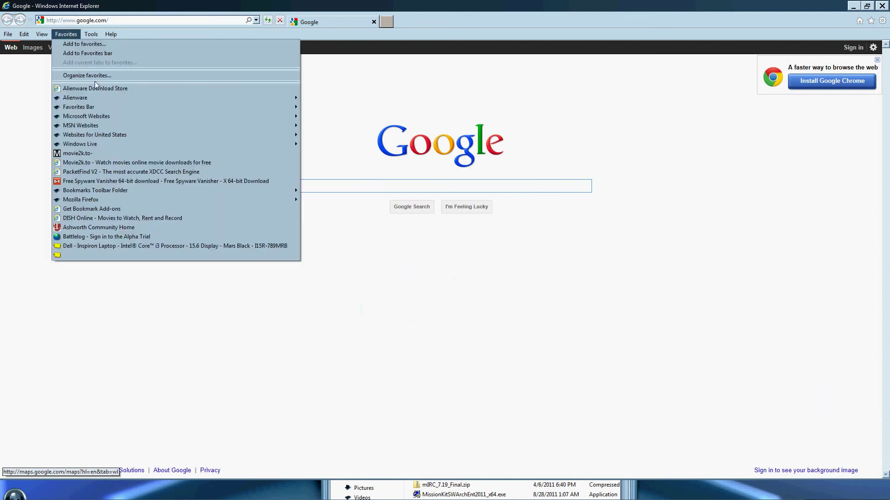
pyautogui.click(90, 155)
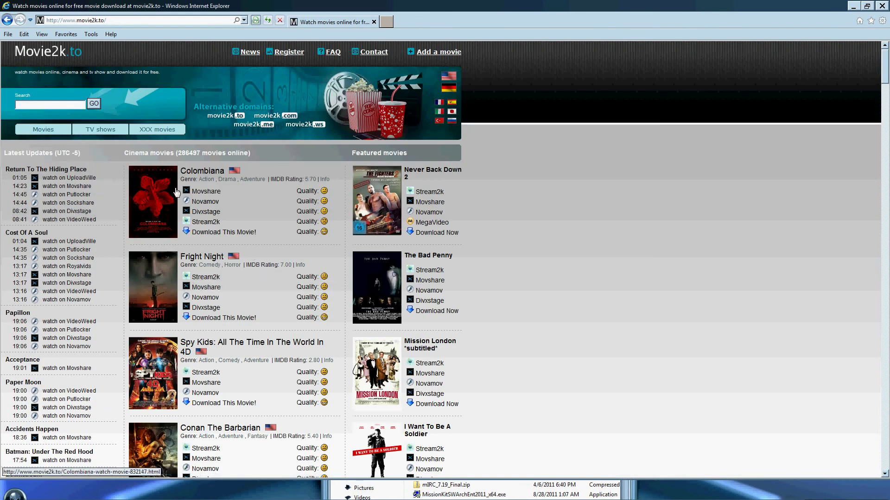
pyautogui.scroll(-4, 253, 317)
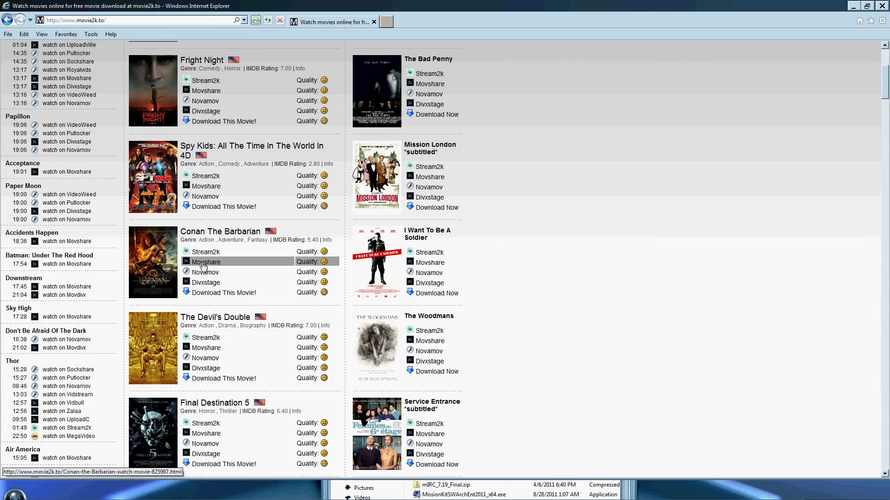
pyautogui.click(211, 284)
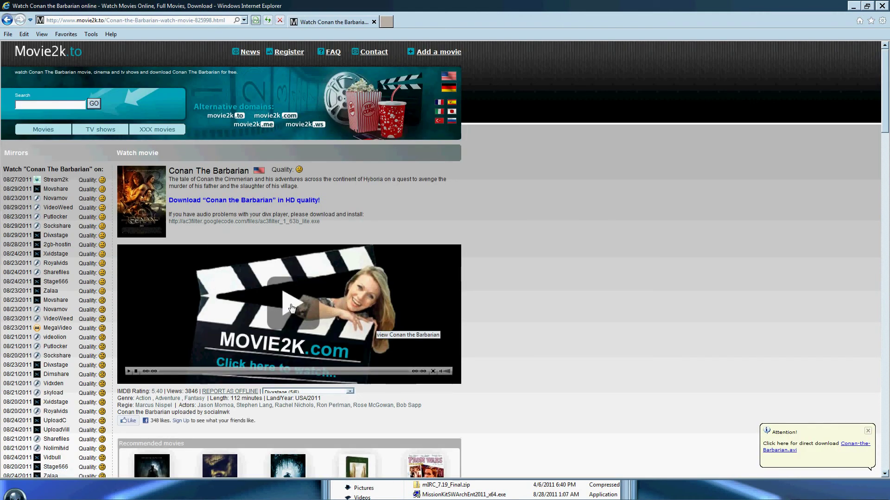
pyautogui.click(292, 307)
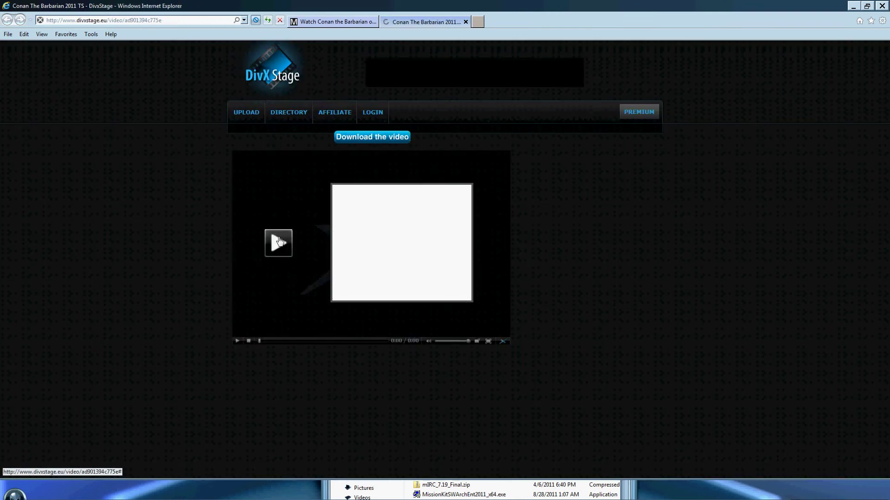
# Play the video on the DivX Stage page, dismissing the offer to install the DivX Web Player add-on
pyautogui.click(283, 248)
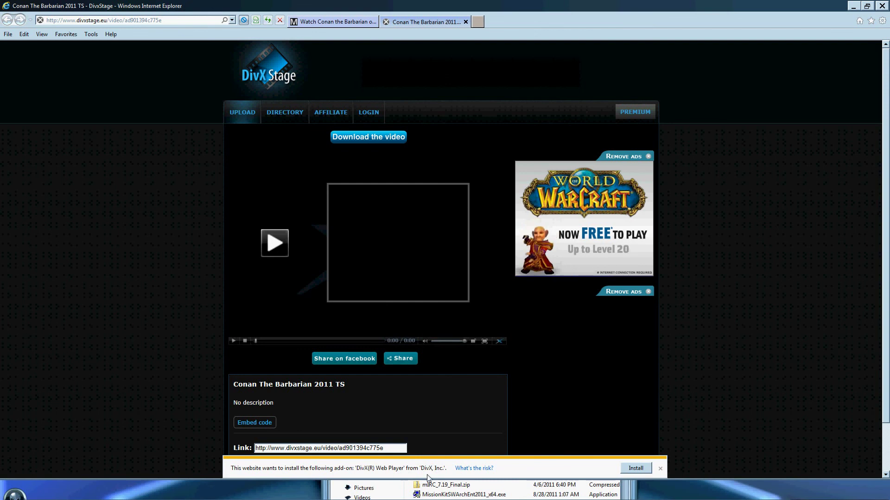
pyautogui.click(661, 470)
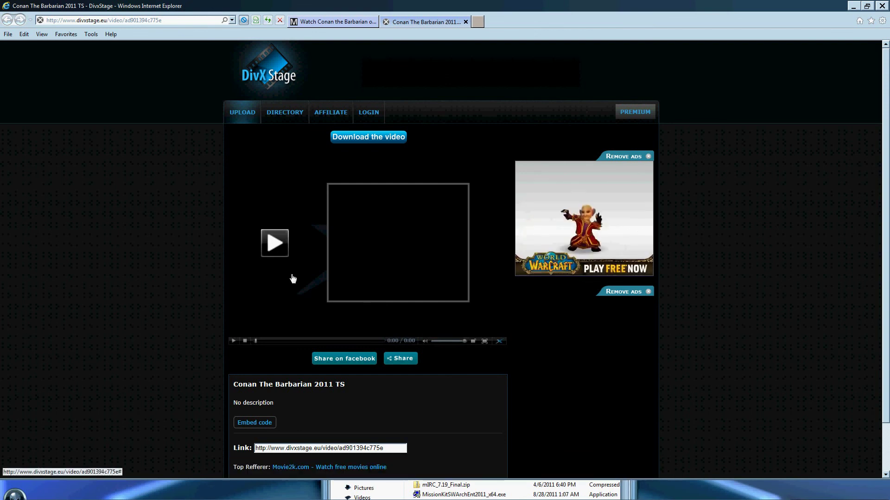
pyautogui.click(282, 250)
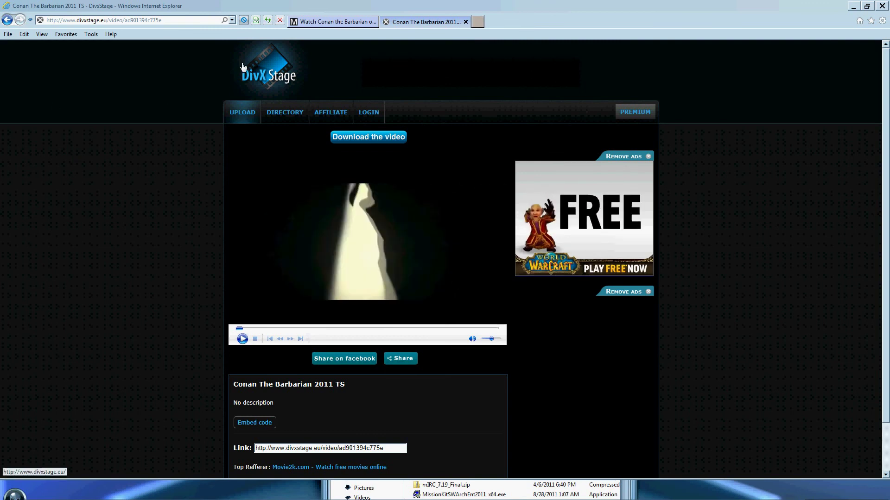
# Check the browser's edition again in its version information while the video is open
pyautogui.click(111, 34)
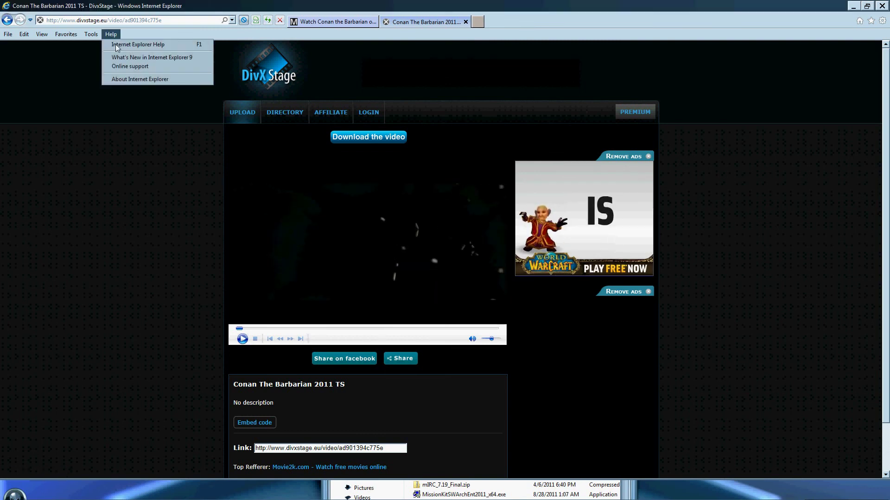
pyautogui.click(126, 79)
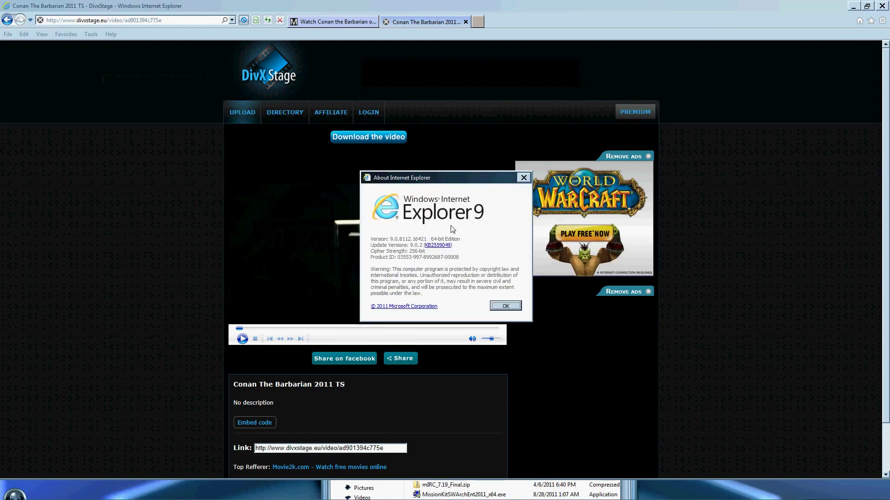
pyautogui.click(505, 306)
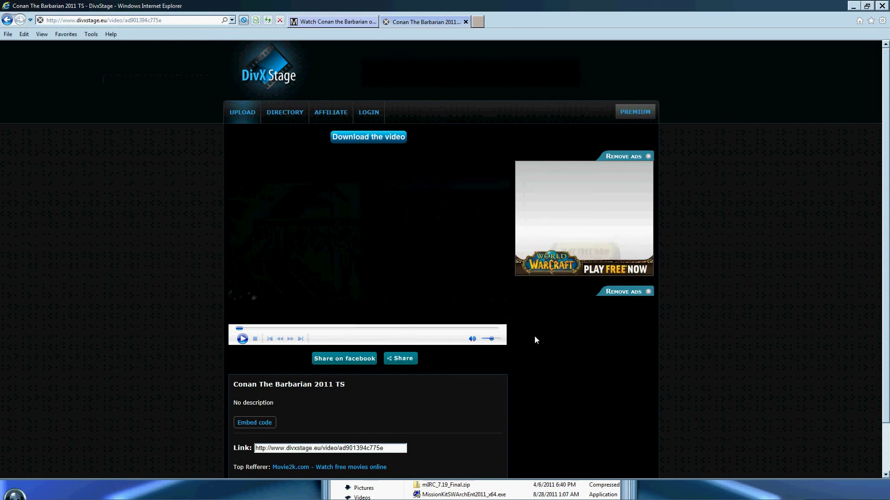